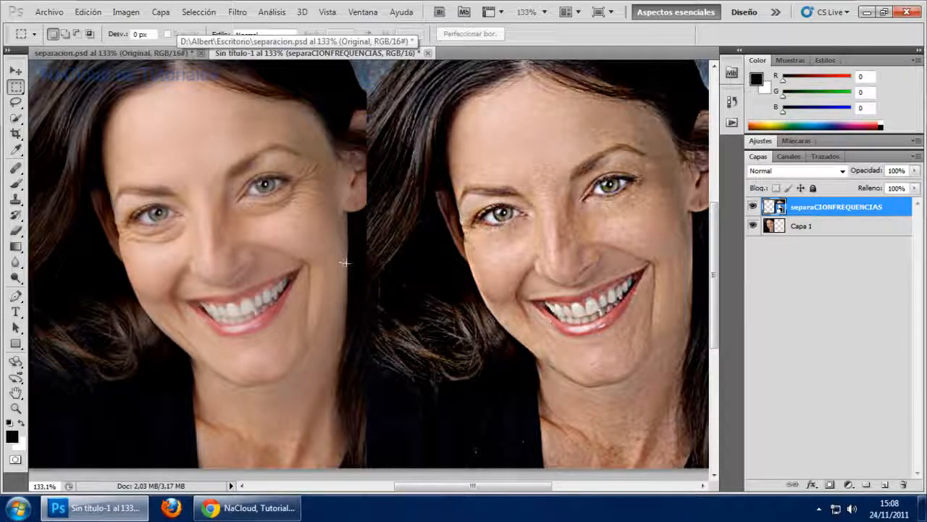
# Step: Switch to the separacion.psd document, dismiss the update notice and duplicate the Original layer as "Color"
pyautogui.click(157, 54)
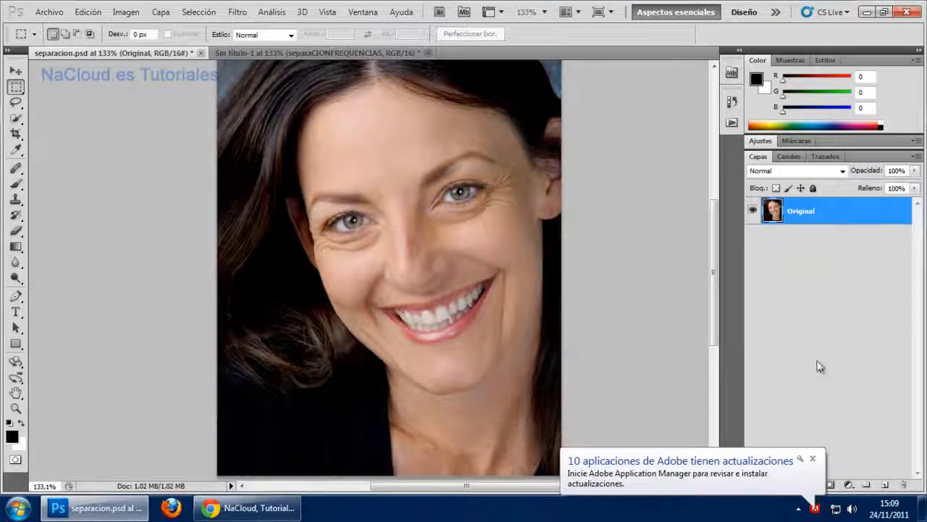
pyautogui.click(813, 458)
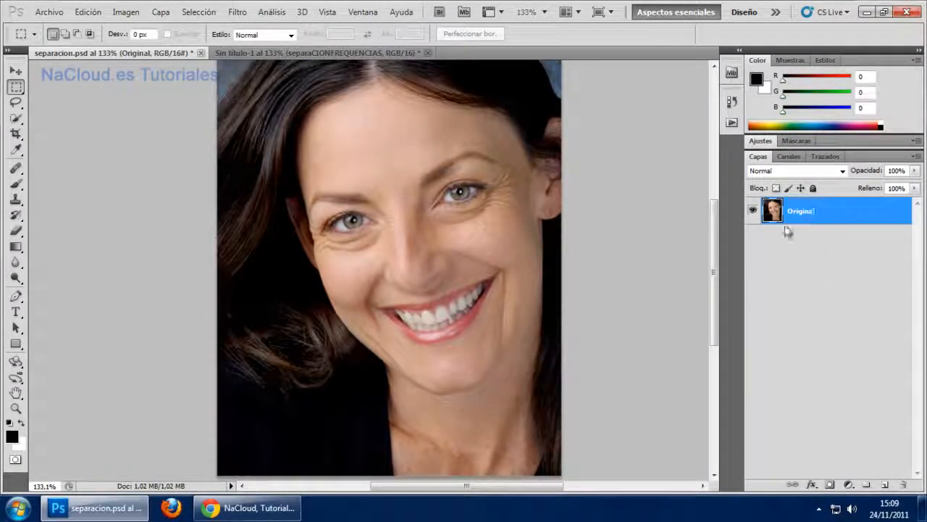
pyautogui.rightClick(844, 210)
pyautogui.click(788, 220)
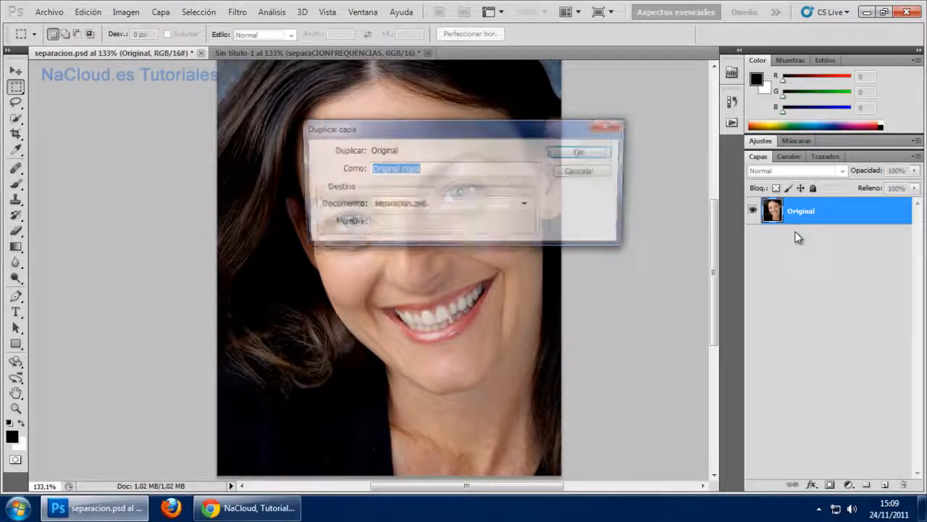
pyautogui.write('Color')
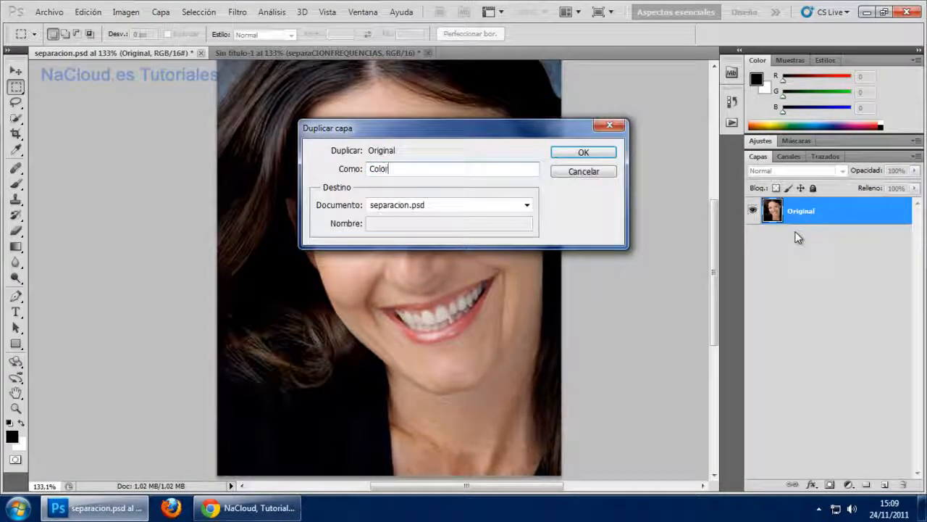
pyautogui.press('Return')
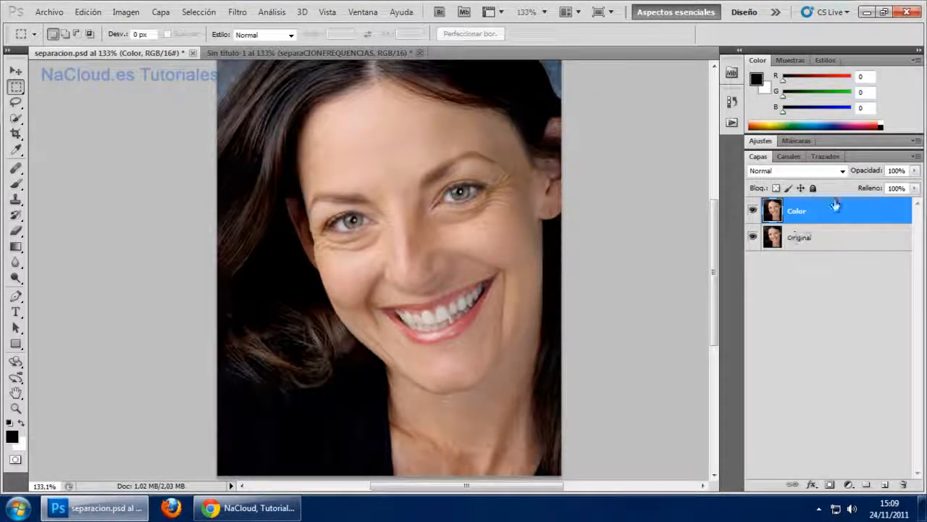
# Step: Duplicate the Color layer as "Textura" and hide the Original layer
pyautogui.rightClick(835, 206)
pyautogui.click(795, 220)
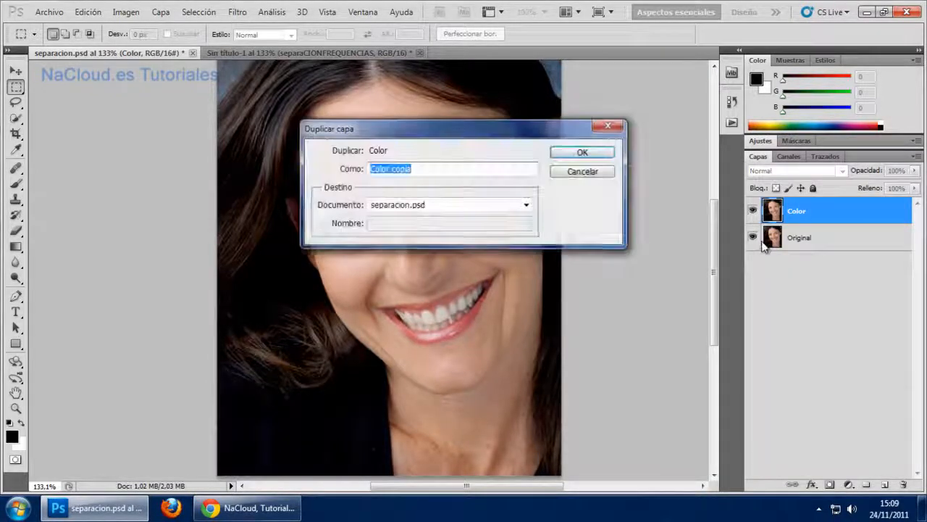
pyautogui.write('Text')
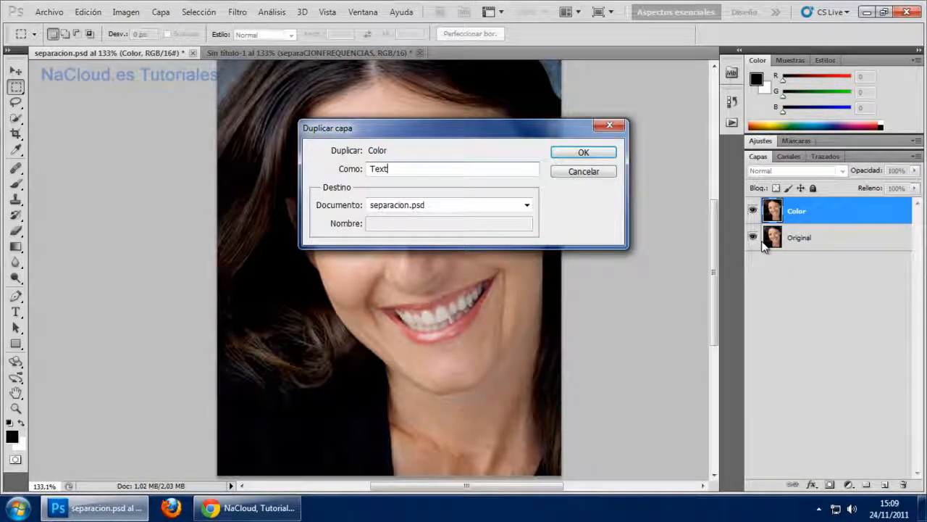
pyautogui.write('ura')
pyautogui.press('Return')
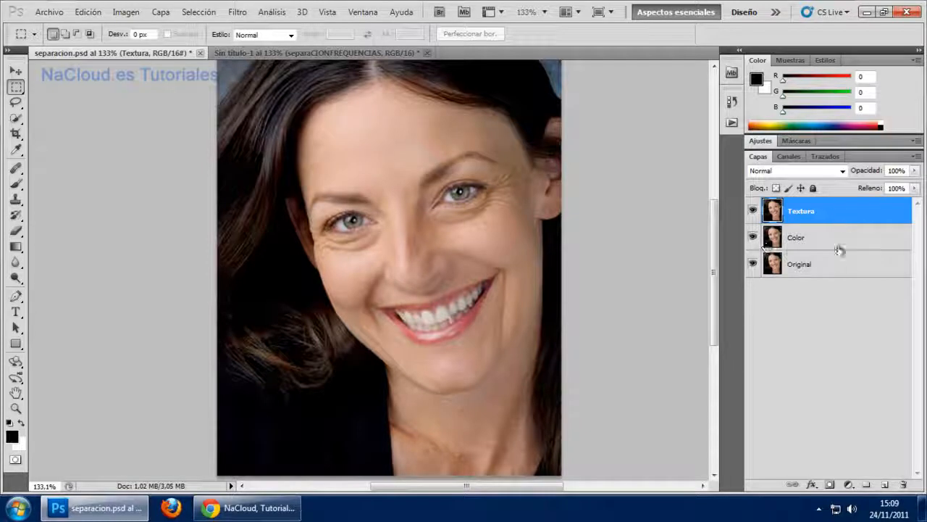
pyautogui.click(753, 264)
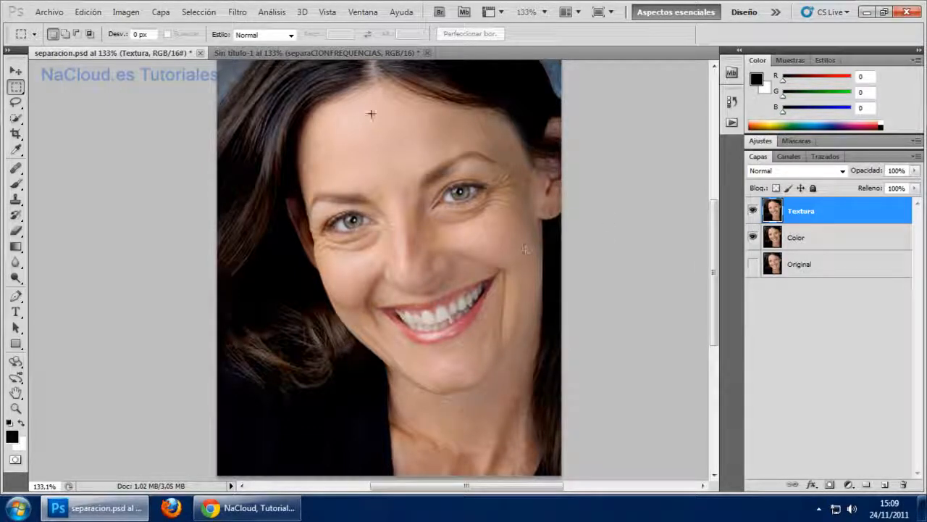
# Step: Apply the High Pass filter (Paso alto) to the Textura layer with a radius of 4,2 pixels
pyautogui.click(238, 11)
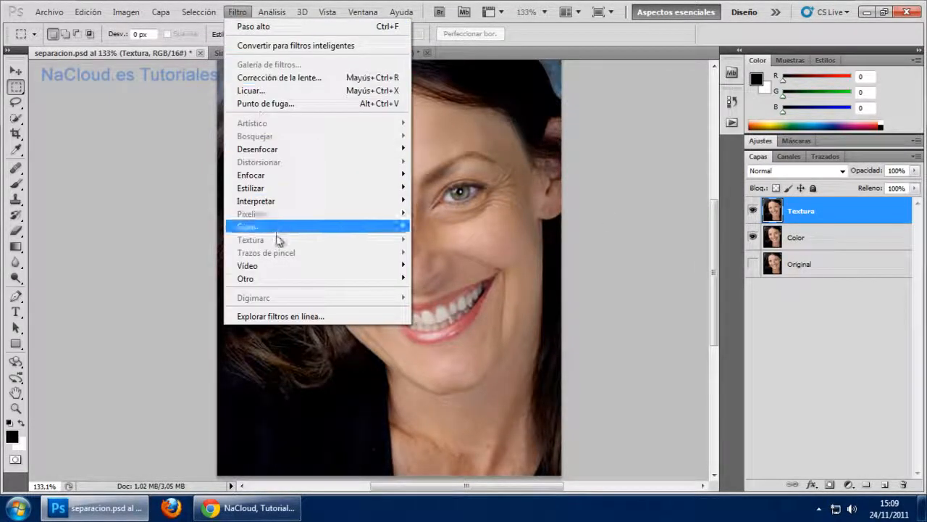
pyautogui.moveTo(372, 281)
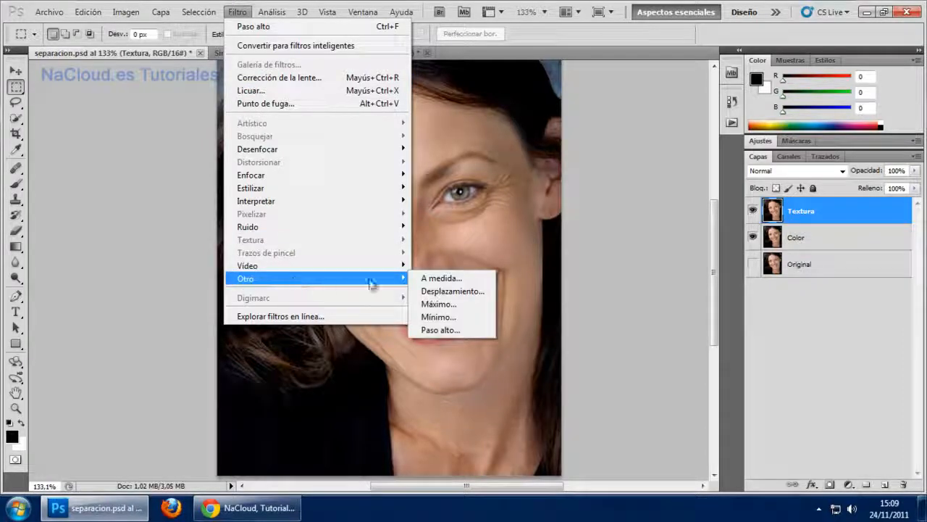
pyautogui.click(461, 332)
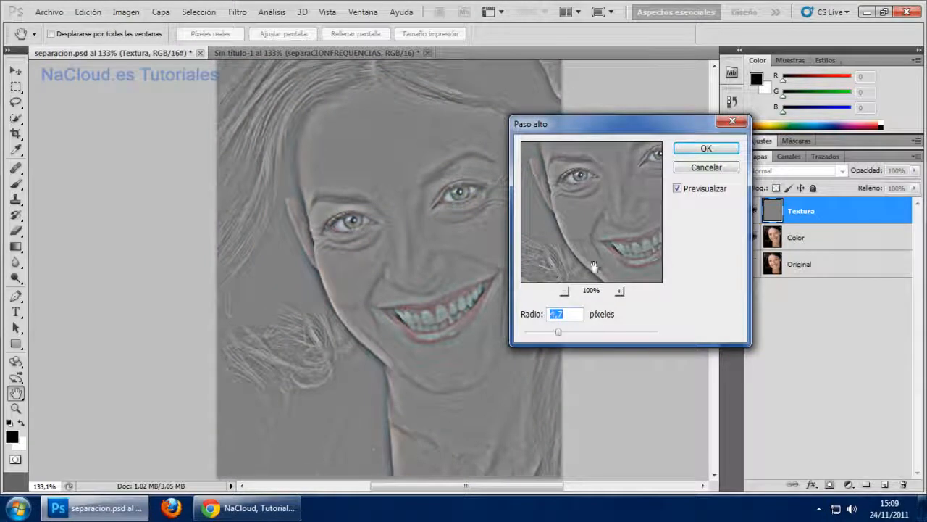
pyautogui.moveTo(559, 334); pyautogui.dragTo(556, 334)
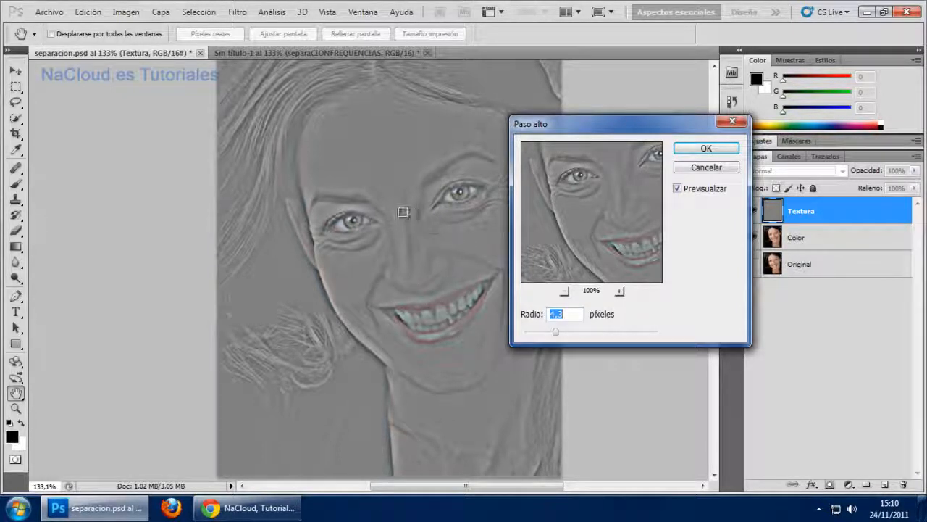
pyautogui.moveTo(555, 331)
pyautogui.mouseDown()
pyautogui.moveTo(534, 335)
pyautogui.moveTo(555, 335)
pyautogui.mouseUp()
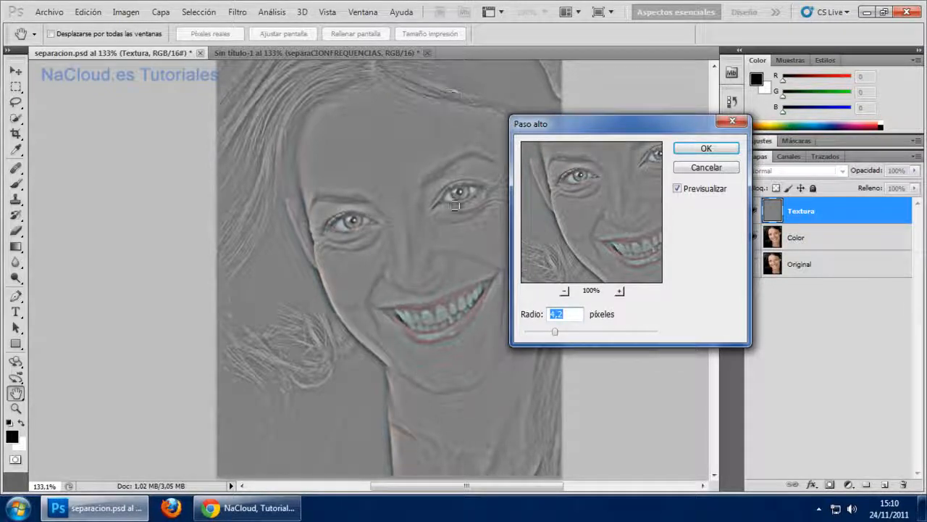
pyautogui.moveTo(597, 132); pyautogui.dragTo(641, 131)
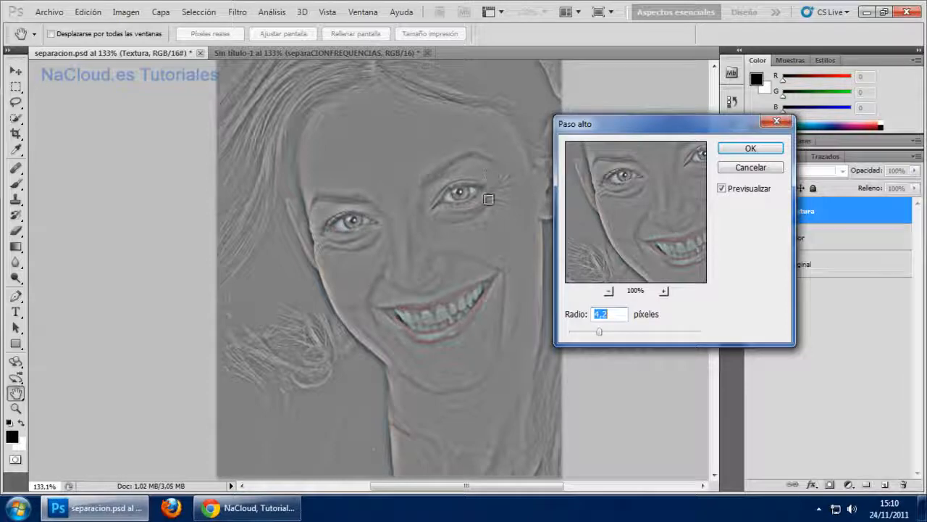
pyautogui.moveTo(683, 197); pyautogui.dragTo(605, 193)
pyautogui.click(749, 150)
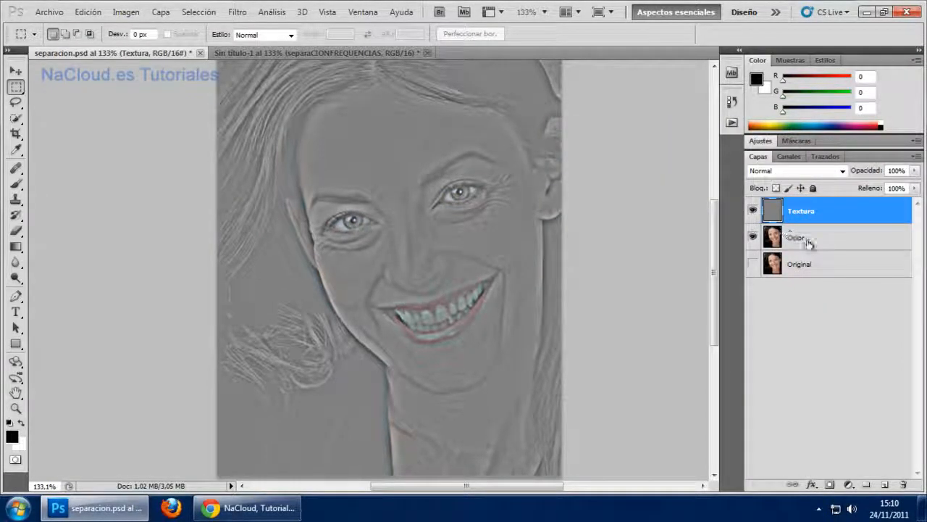
# Step: Select the Color layer and hide the Textura layer above it
pyautogui.click(808, 244)
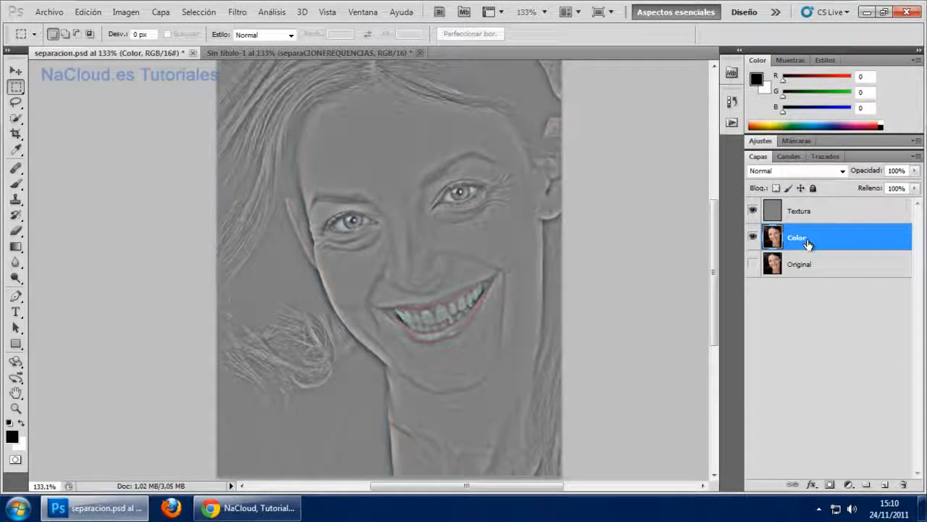
pyautogui.click(238, 12)
pyautogui.moveTo(330, 152)
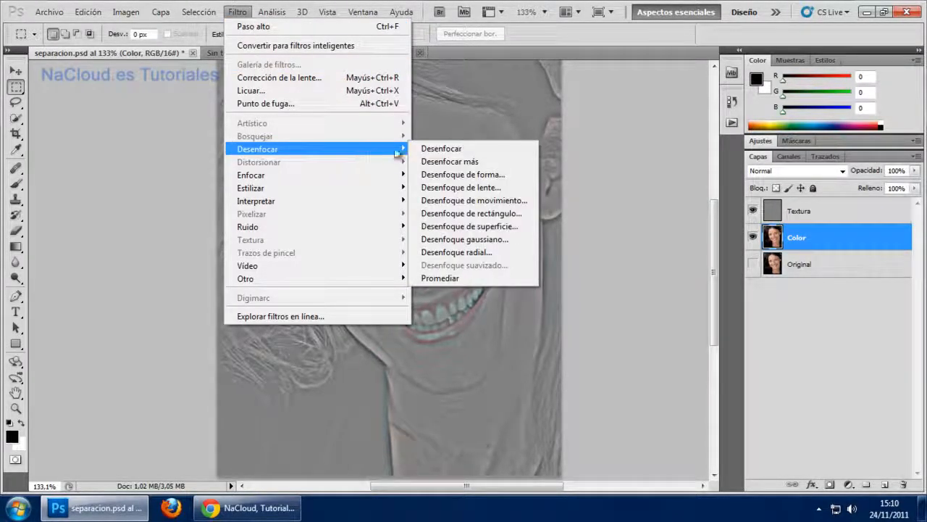
pyautogui.click(507, 240)
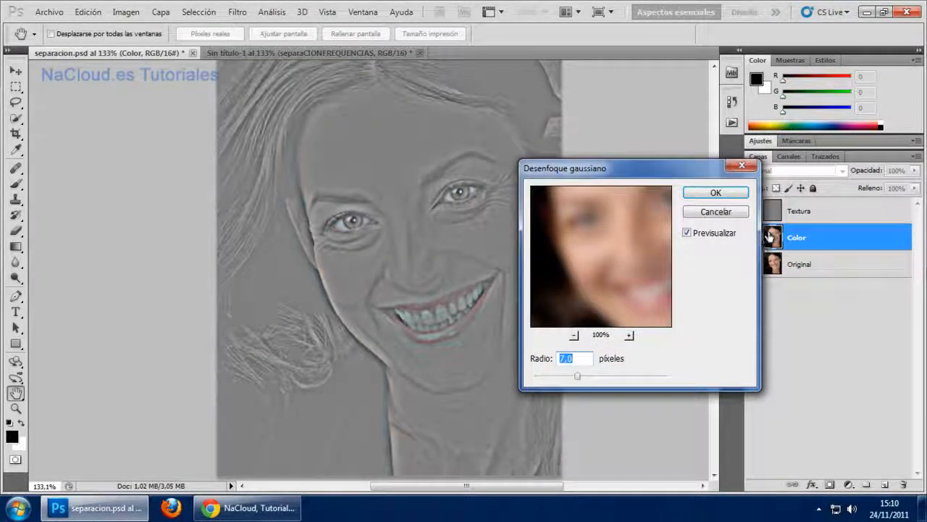
pyautogui.moveTo(714, 171); pyautogui.dragTo(671, 167)
pyautogui.click(753, 211)
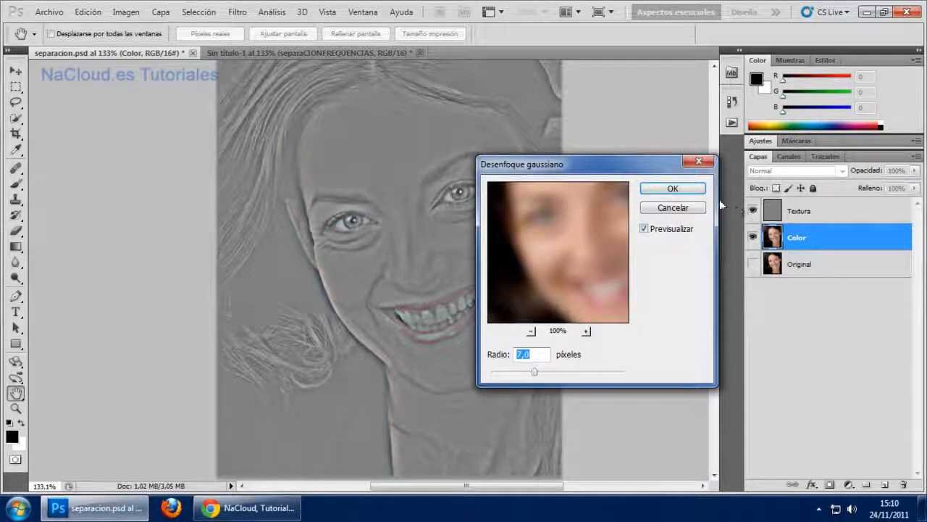
pyautogui.press('Escape')
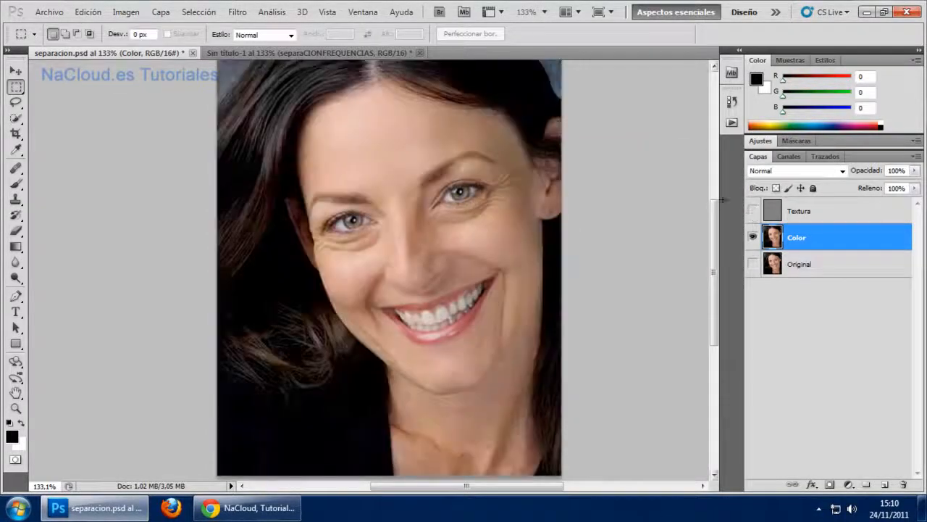
# Step: Apply a Gaussian blur (Desenfoque gaussiano) to the Color layer with a radius of 6,1 pixels
pyautogui.click(197, 12)
pyautogui.moveTo(237, 11)
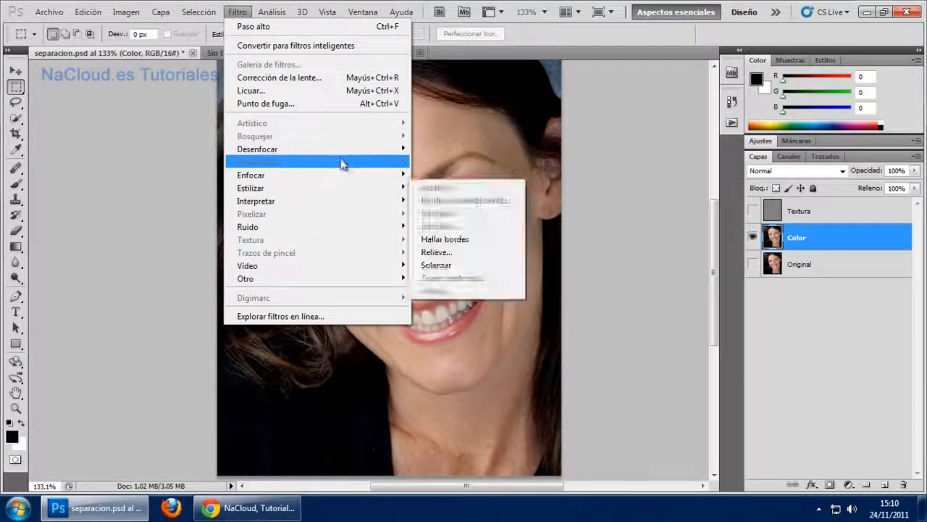
pyautogui.moveTo(362, 149)
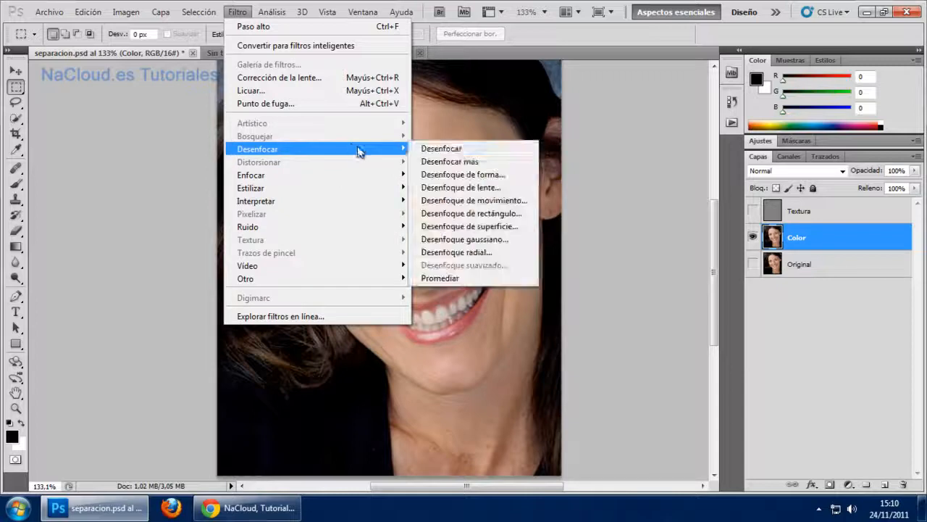
pyautogui.click(507, 238)
pyautogui.moveTo(610, 168); pyautogui.dragTo(693, 105)
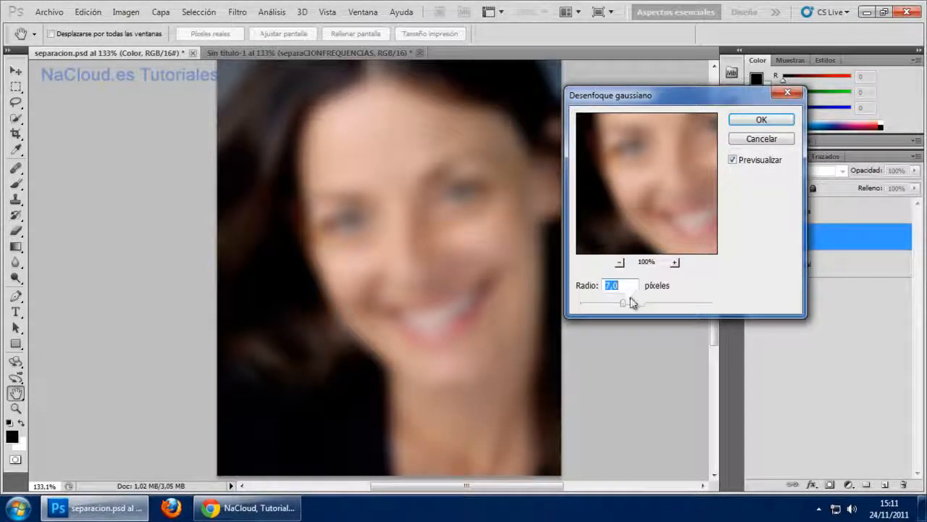
pyautogui.moveTo(624, 302); pyautogui.dragTo(623, 303)
pyautogui.moveTo(625, 305); pyautogui.dragTo(624, 306)
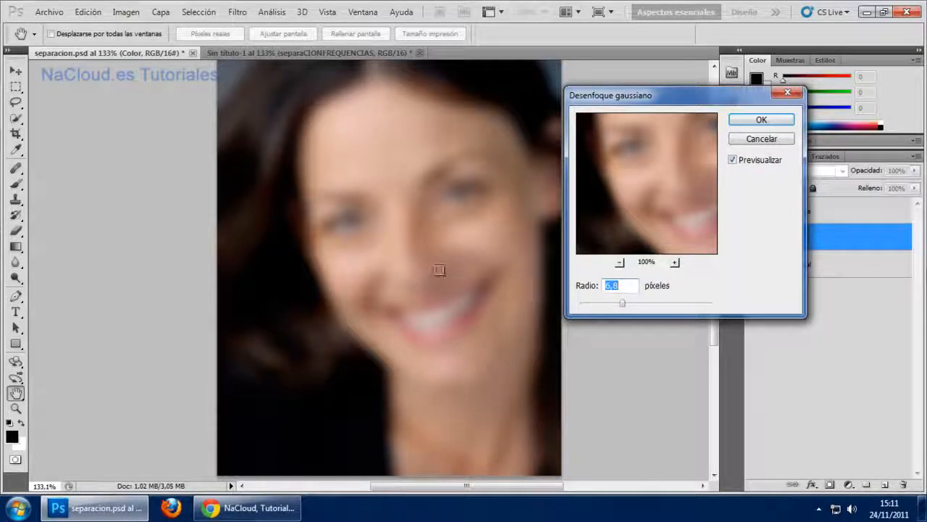
pyautogui.moveTo(623, 305); pyautogui.dragTo(618, 307)
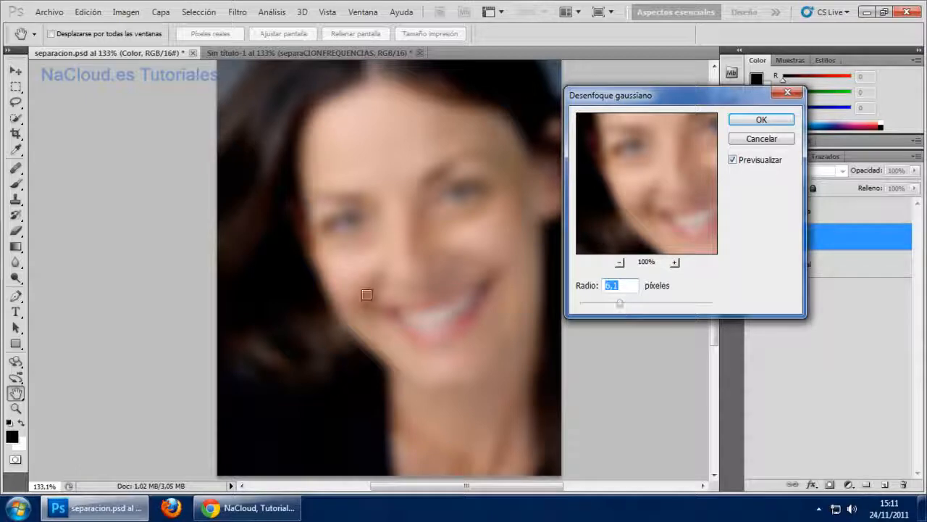
pyautogui.click(754, 120)
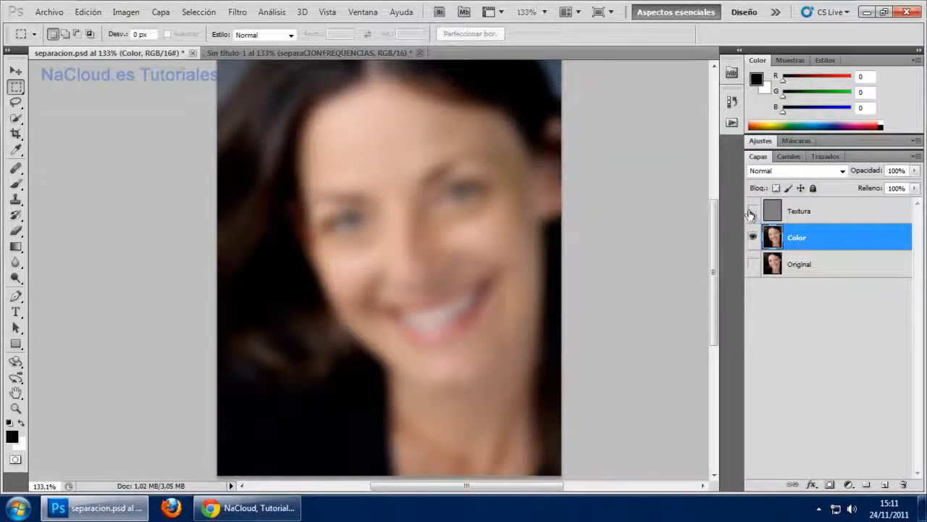
# Step: Show the Textura layer again and set its blend mode to Luz lineal
pyautogui.click(752, 210)
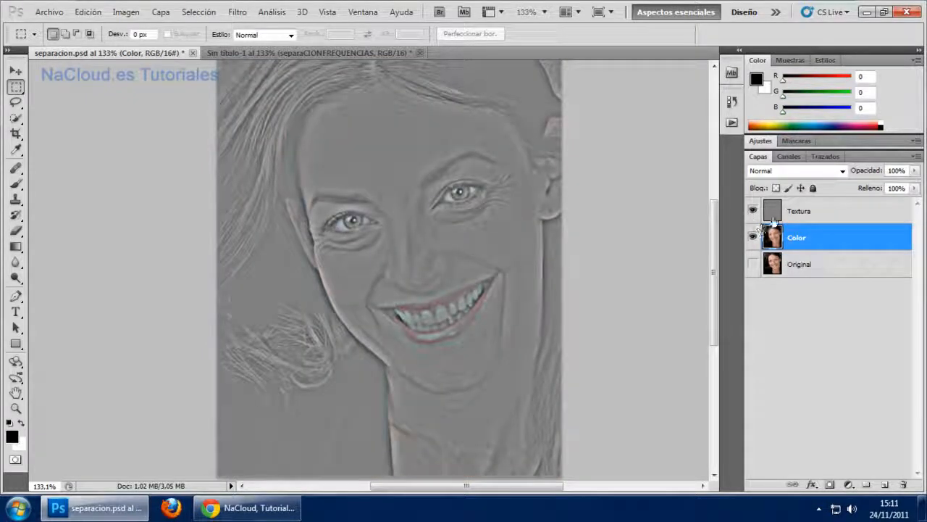
pyautogui.click(828, 211)
pyautogui.click(824, 235)
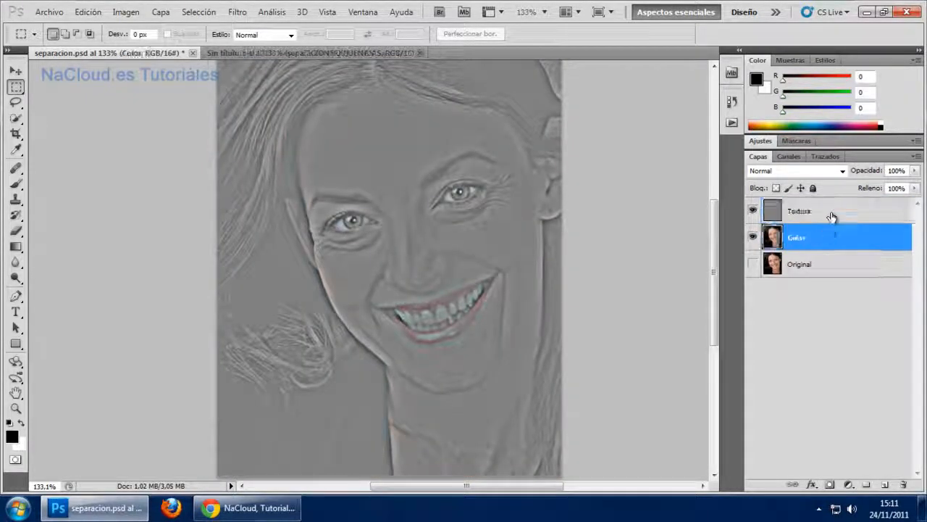
pyautogui.click(830, 214)
pyautogui.click(831, 239)
pyautogui.click(829, 210)
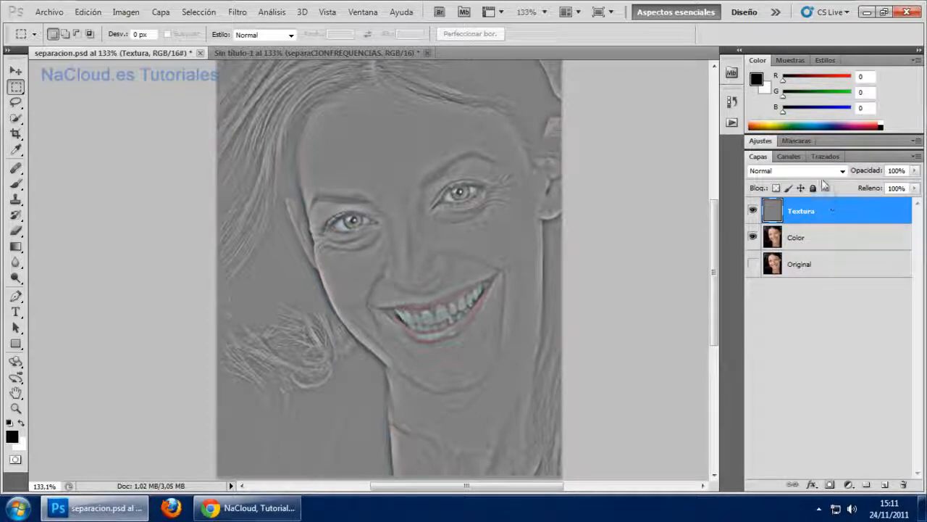
pyautogui.click(814, 172)
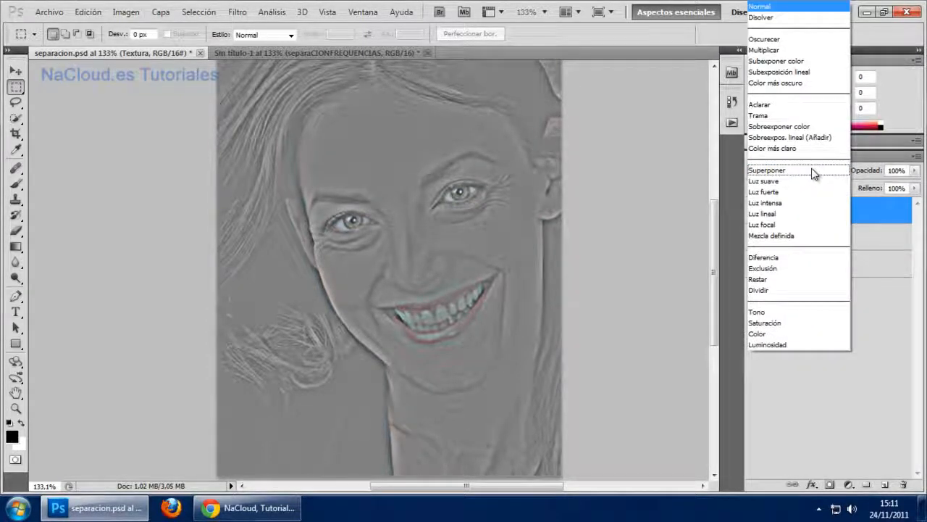
pyautogui.click(791, 215)
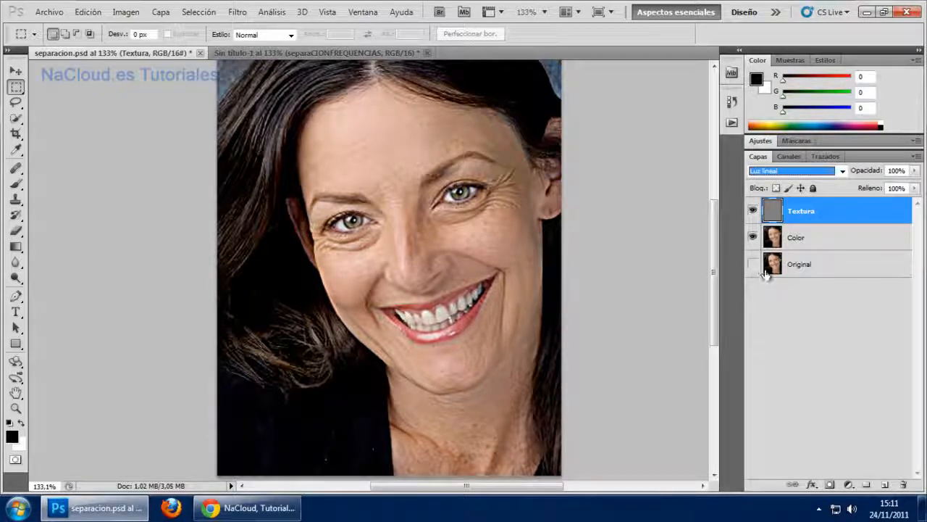
# Step: Move the Original layer above Textura and toggle its visibility to compare it with the combined layers
pyautogui.moveTo(812, 266); pyautogui.dragTo(812, 208)
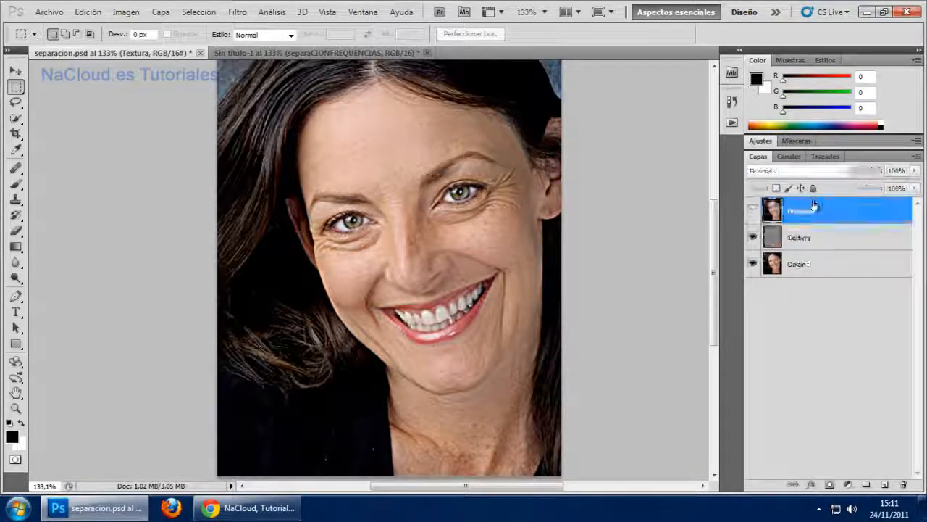
pyautogui.click(753, 211)
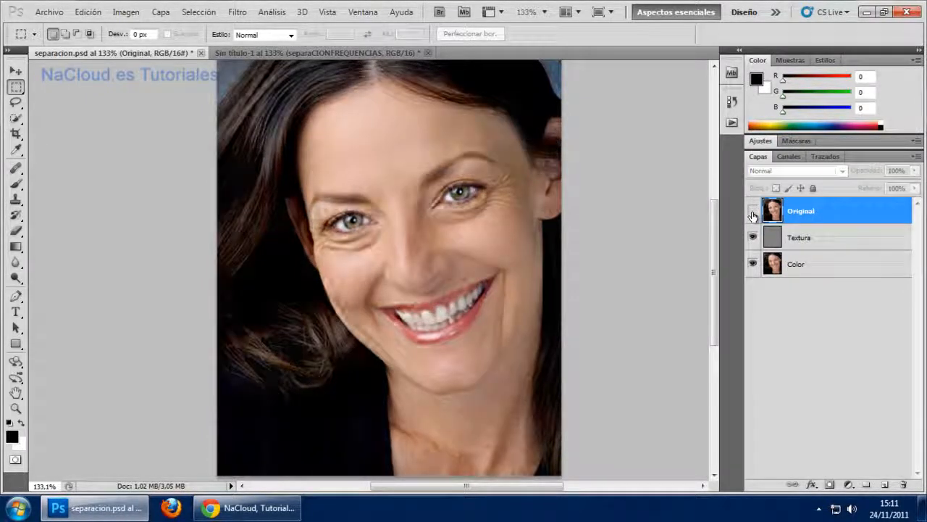
pyautogui.click(753, 212)
pyautogui.click(753, 212)
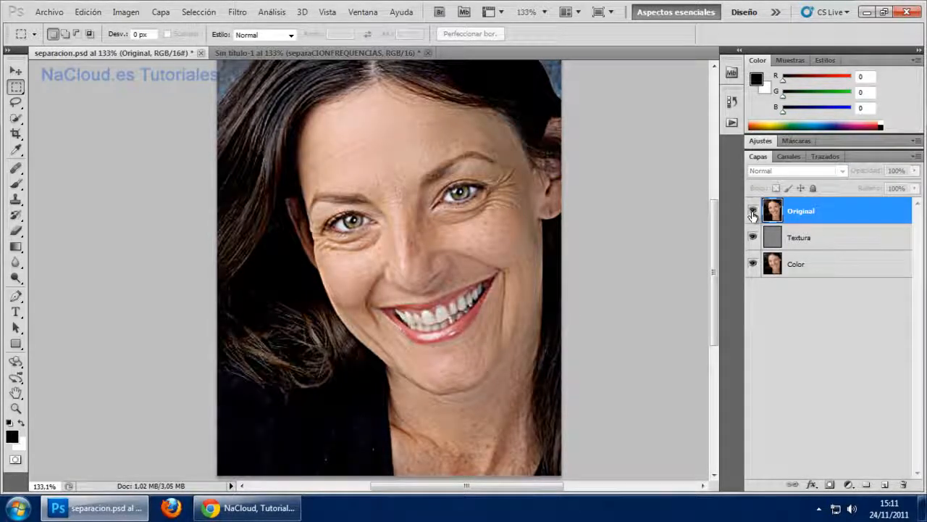
# Step: Toggle the Original layer's visibility repeatedly to compare it with the Textura and Color result, leaving Original hidden
pyautogui.click(752, 213)
pyautogui.click(753, 212)
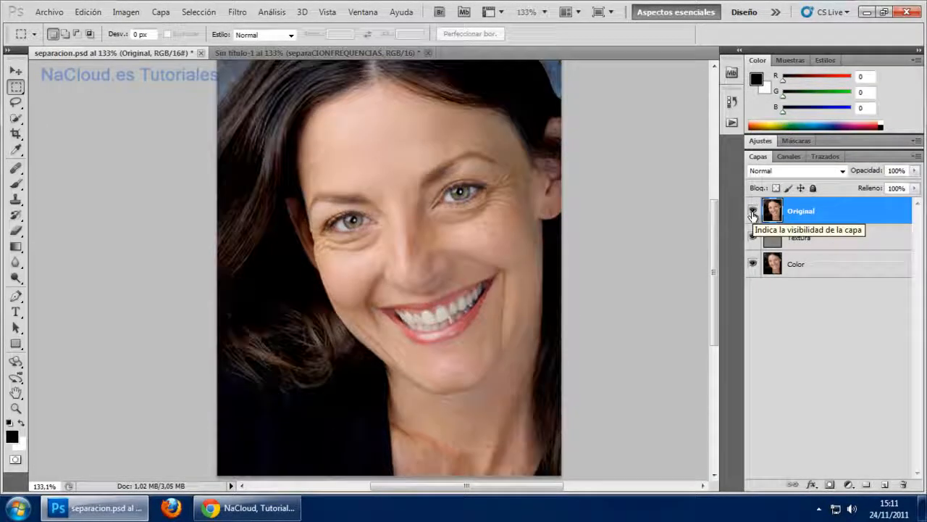
pyautogui.click(753, 212)
pyautogui.click(753, 212)
pyautogui.click(752, 212)
pyautogui.click(752, 212)
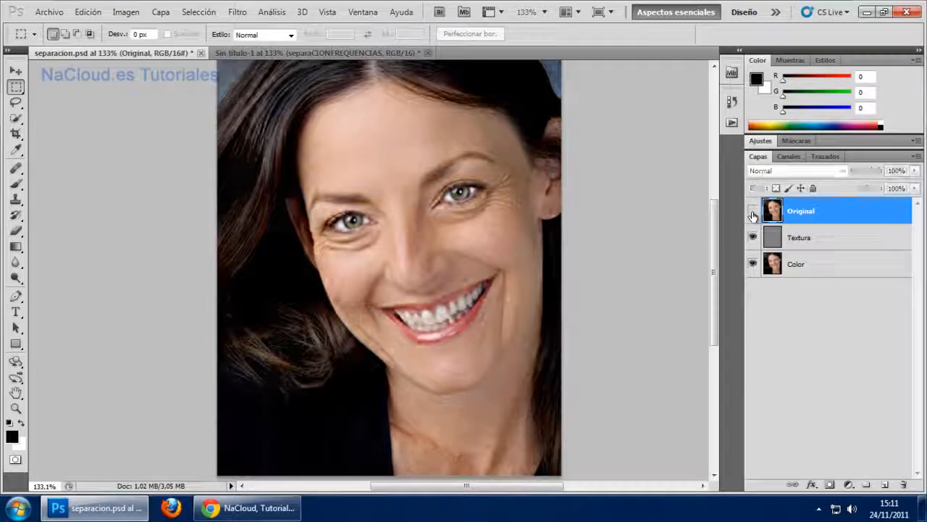
pyautogui.click(753, 212)
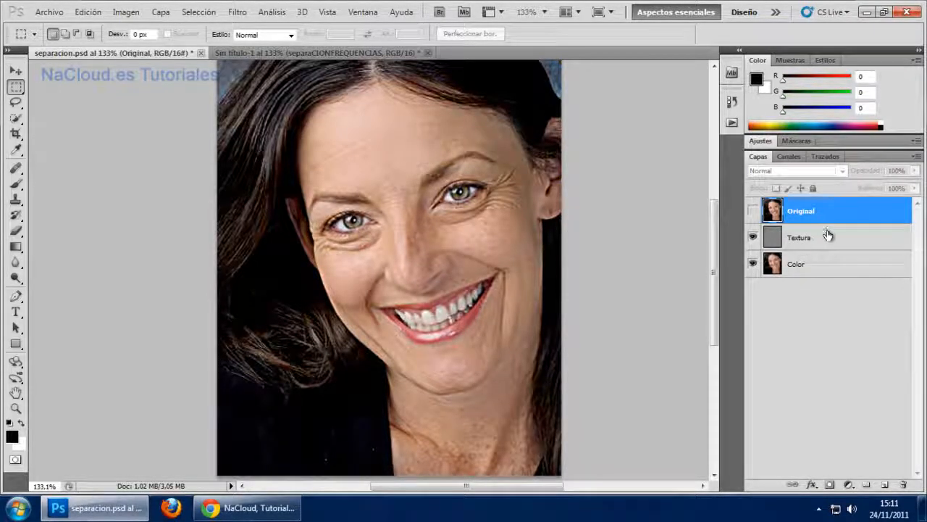
# Step: Select the Textura layer and activate the Healing Brush (Herramienta Pincel corrector)
pyautogui.click(830, 236)
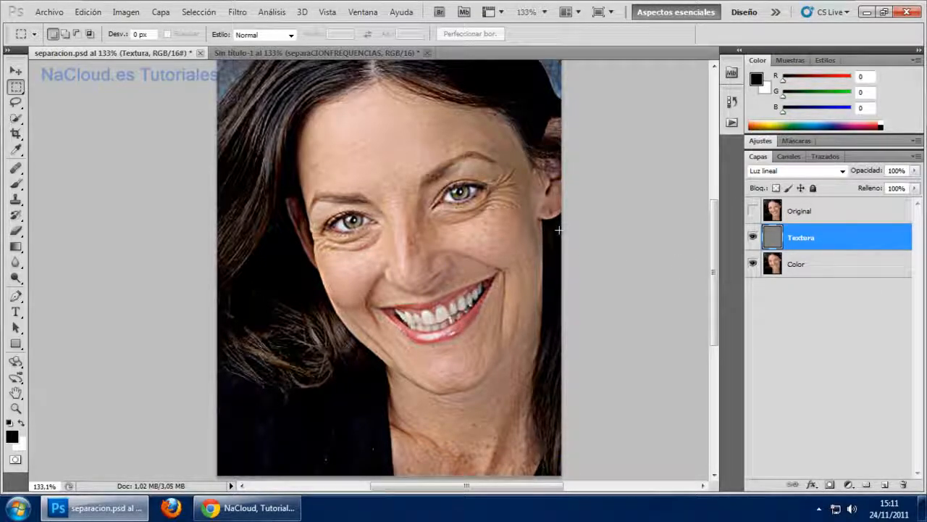
pyautogui.scroll(2, 558, 230)
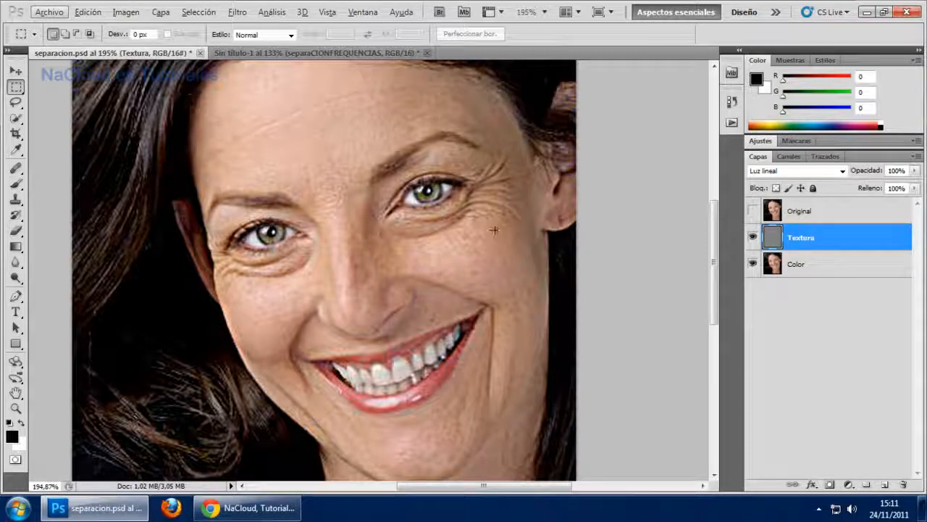
pyautogui.click(21, 170)
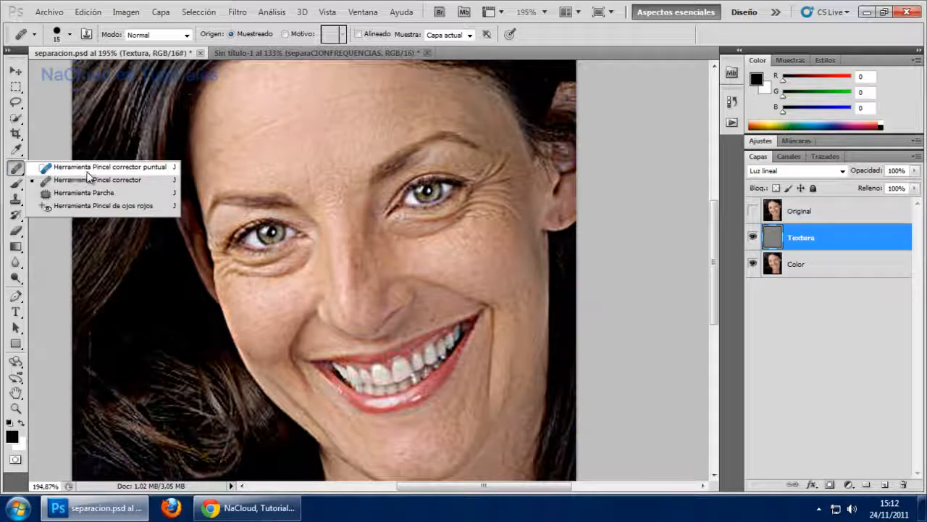
pyautogui.click(137, 182)
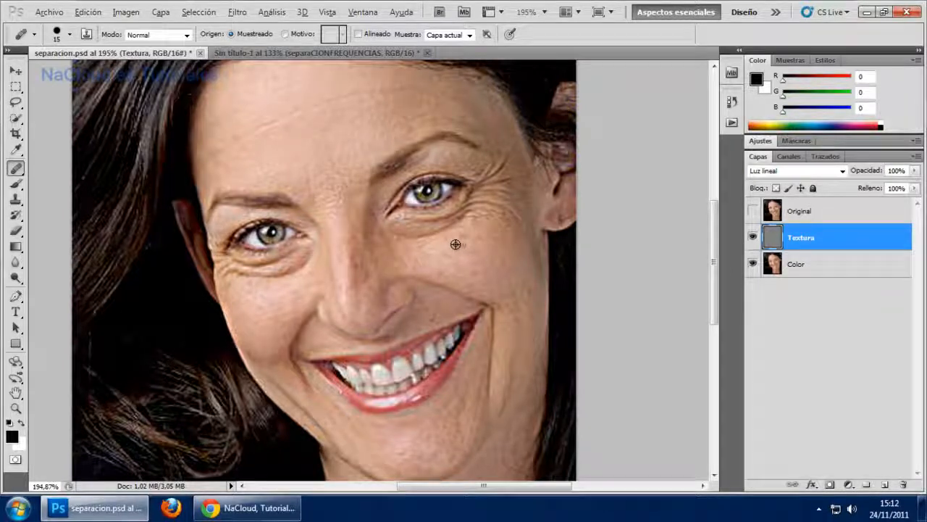
# Step: Sample smooth cheek skin and heal the fine lines on the woman's upper left cheek, below the crow's feet
pyautogui.keyDown('alt'); pyautogui.click(497, 193); pyautogui.keyUp('alt')
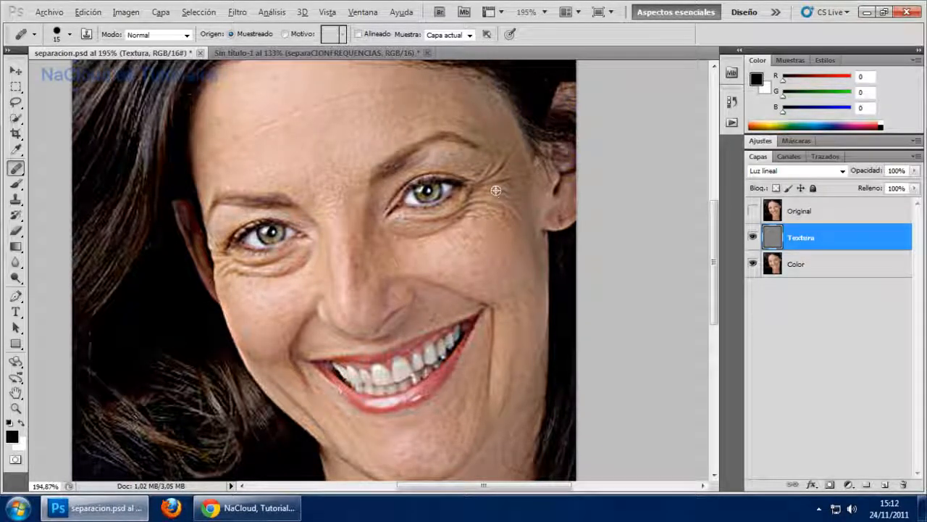
pyautogui.keyDown('alt'); pyautogui.click(490, 233); pyautogui.keyUp('alt')
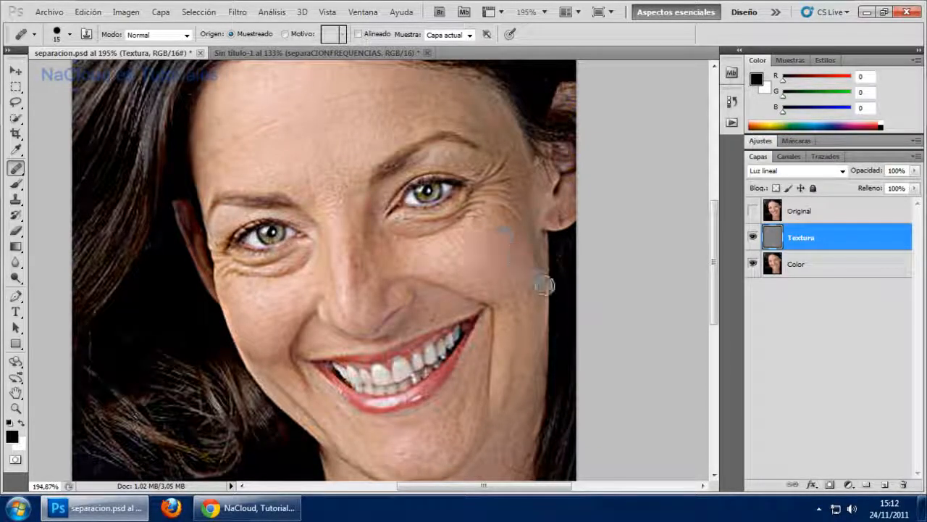
pyautogui.scroll(3, 556, 217)
pyautogui.scroll(1, 536, 217)
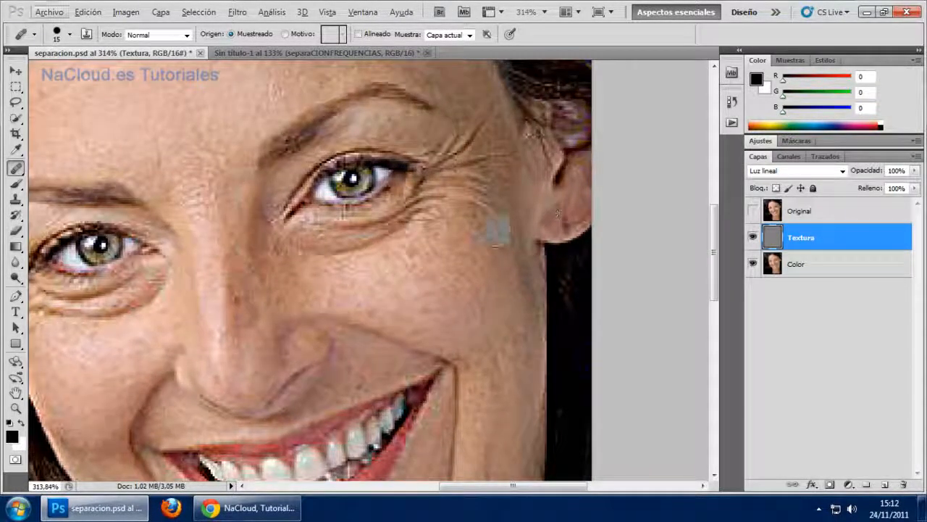
pyautogui.scroll(-2, 473, 223)
pyautogui.scroll(-1, 474, 224)
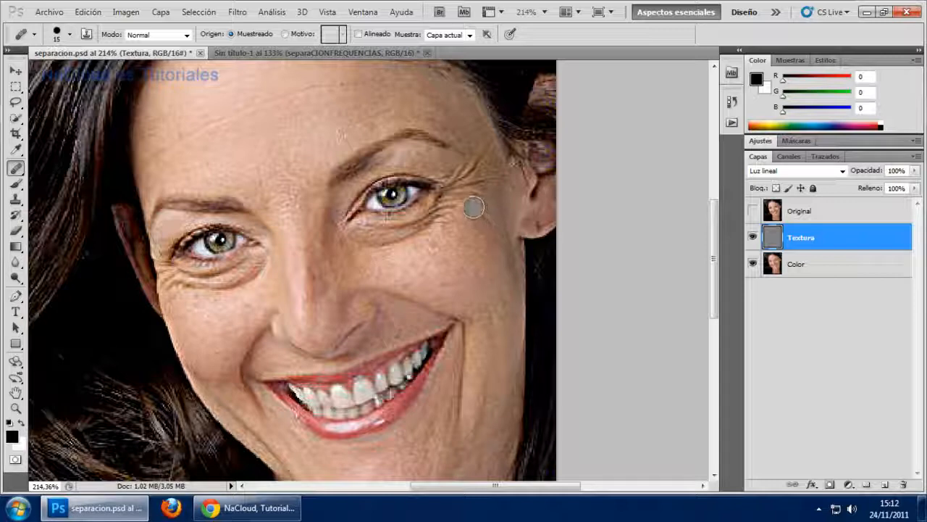
pyautogui.keyDown('alt'); pyautogui.click(472, 250); pyautogui.keyUp('alt')
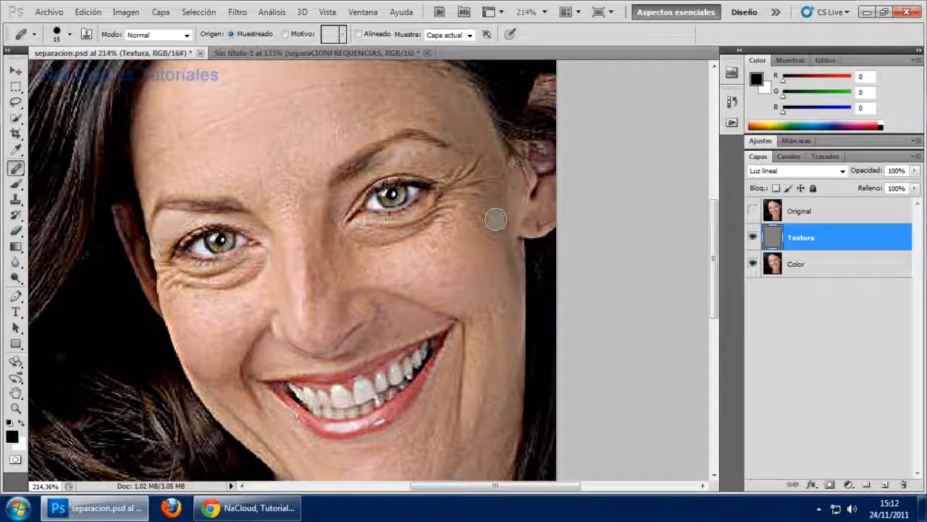
pyautogui.click(495, 230)
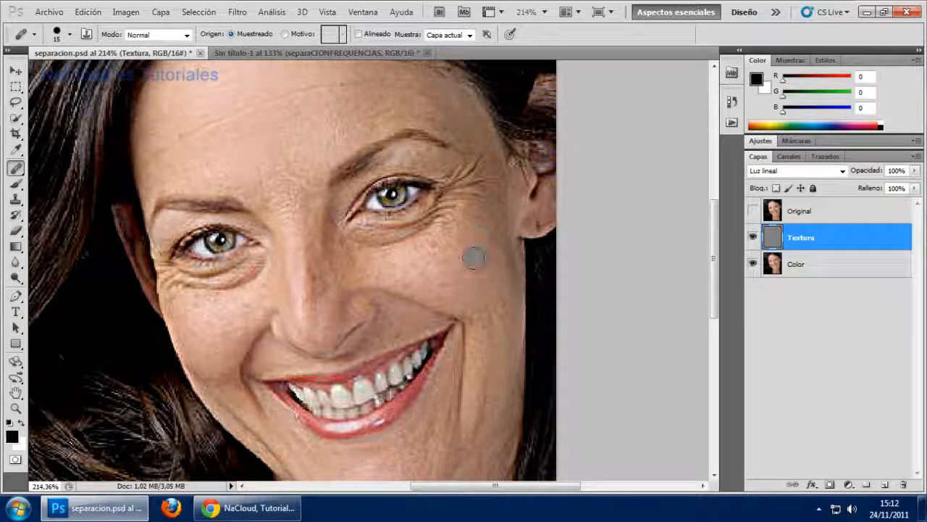
# Step: Heal the long crow's feet lines running from her left eye toward the temple, using texture sampled from the cheek
pyautogui.keyDown('alt'); pyautogui.click(472, 249); pyautogui.keyUp('alt')
pyautogui.click(478, 192)
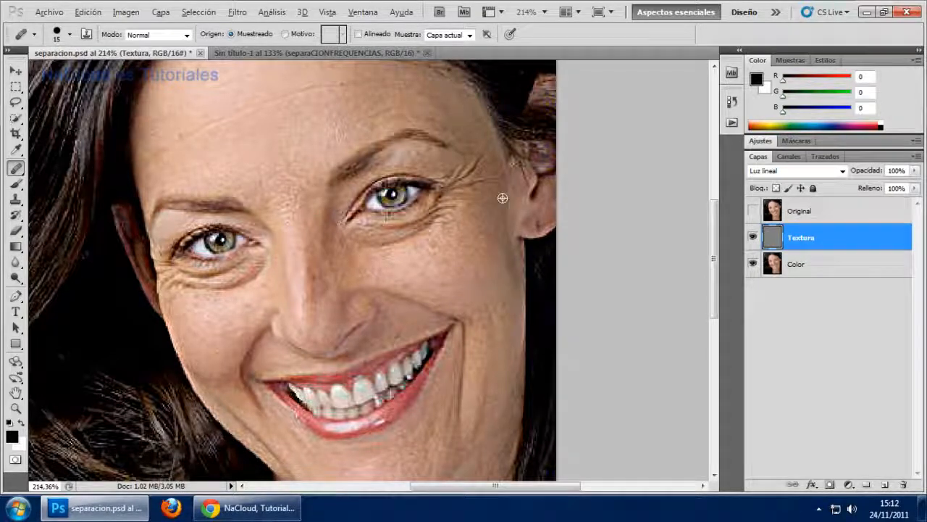
pyautogui.click(493, 178)
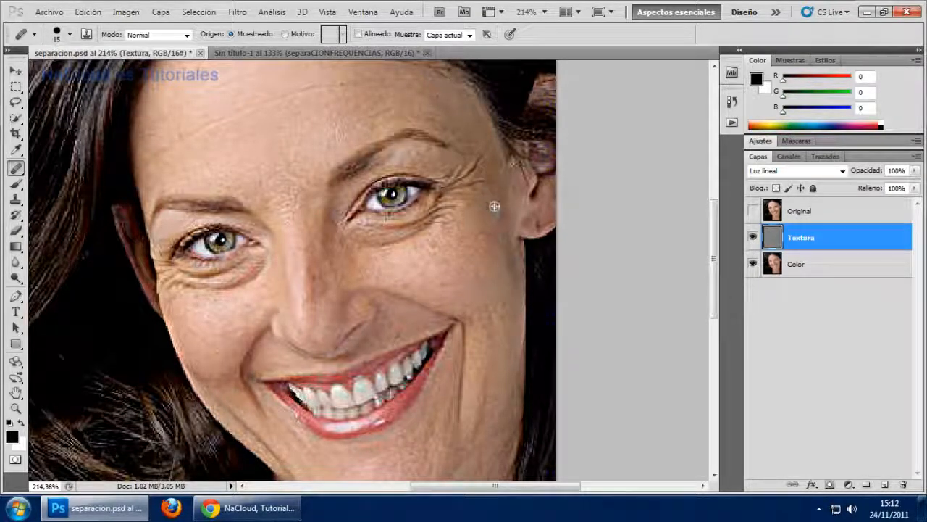
pyautogui.moveTo(482, 183); pyautogui.dragTo(475, 165)
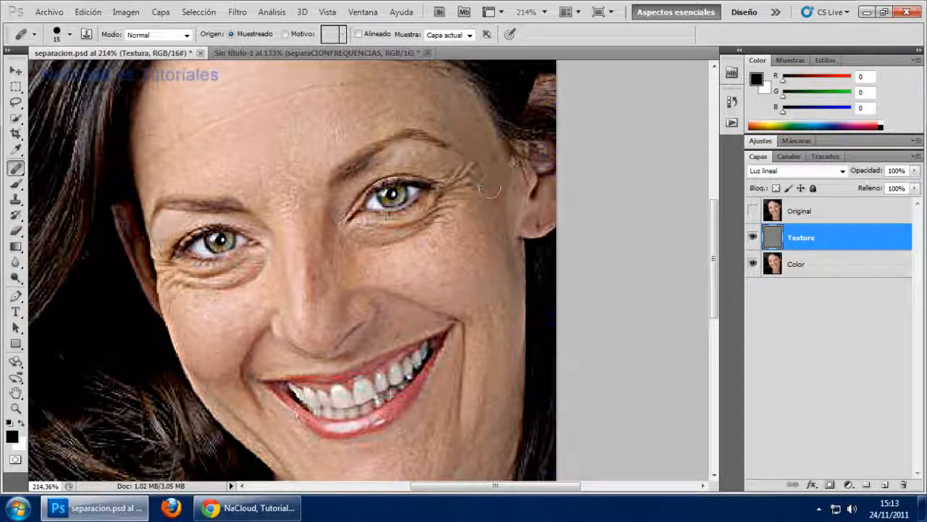
pyautogui.keyDown('alt'); pyautogui.click(493, 226); pyautogui.keyUp('alt')
pyautogui.click(479, 161)
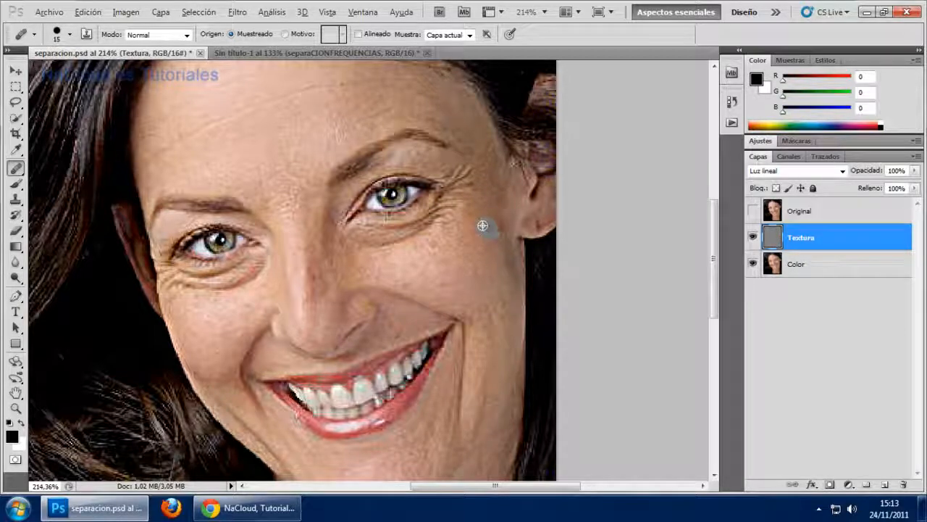
# Step: Heal the upper crow's feet between her left eyebrow tail and eye corner with texture sampled from cheek and temple
pyautogui.keyDown('alt'); pyautogui.click(487, 228); pyautogui.keyUp('alt')
pyautogui.click(468, 173)
pyautogui.keyDown('alt'); pyautogui.click(476, 152); pyautogui.keyUp('alt')
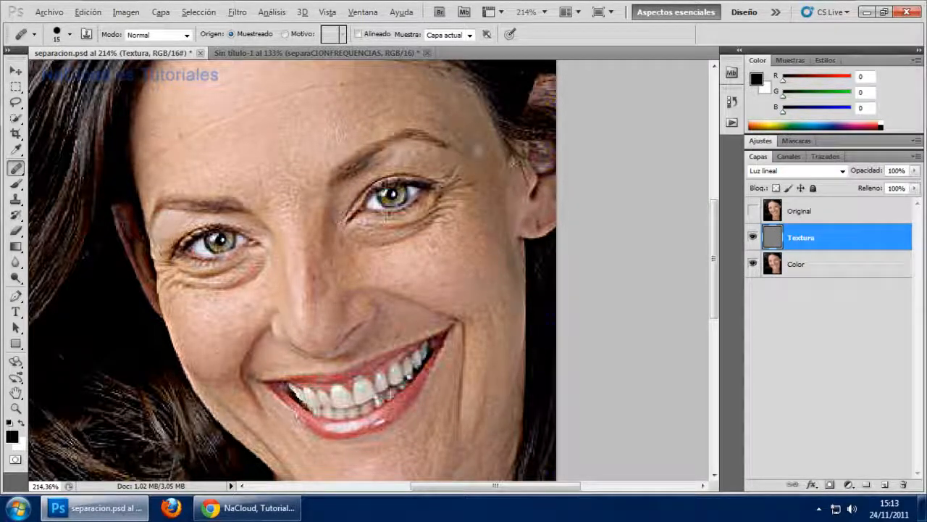
pyautogui.click(467, 174)
pyautogui.rightClick(484, 174)
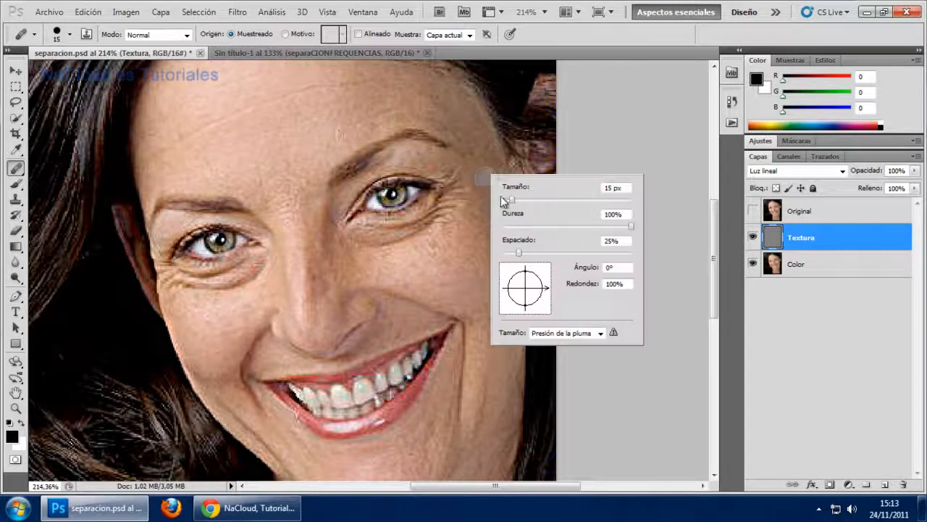
pyautogui.keyDown('alt'); pyautogui.click(475, 154); pyautogui.keyUp('alt')
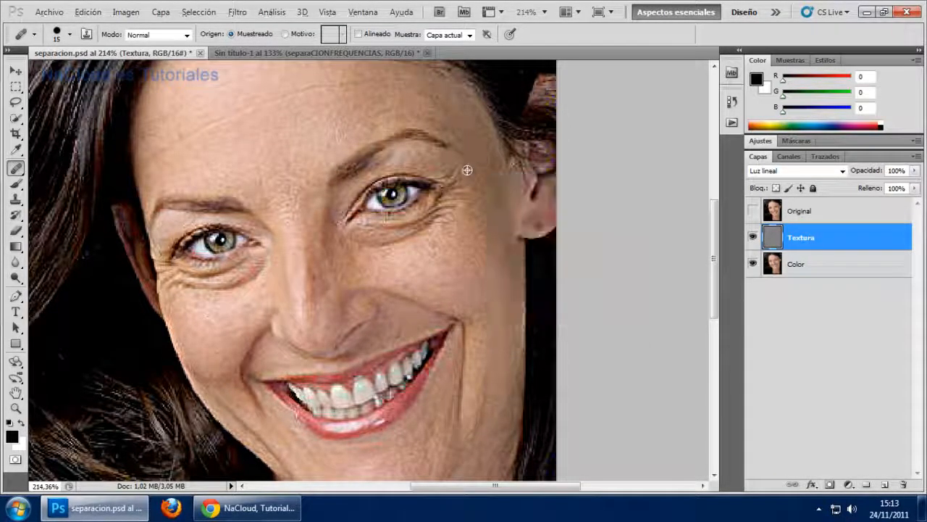
pyautogui.click(451, 182)
# Step: Heal the wrinkles just below the outer corner of her left eye with texture sampled from the cheek beneath
pyautogui.keyDown('alt'); pyautogui.click(457, 243); pyautogui.keyUp('alt')
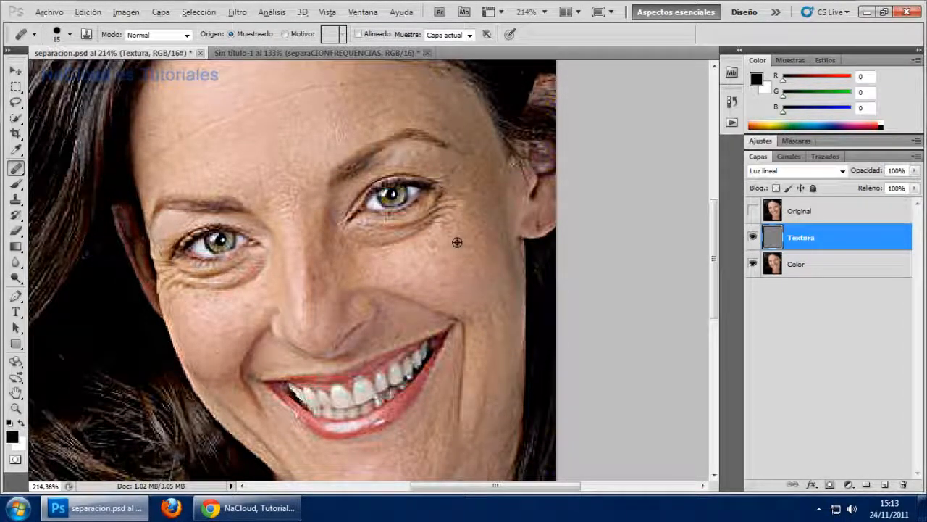
pyautogui.click(449, 221)
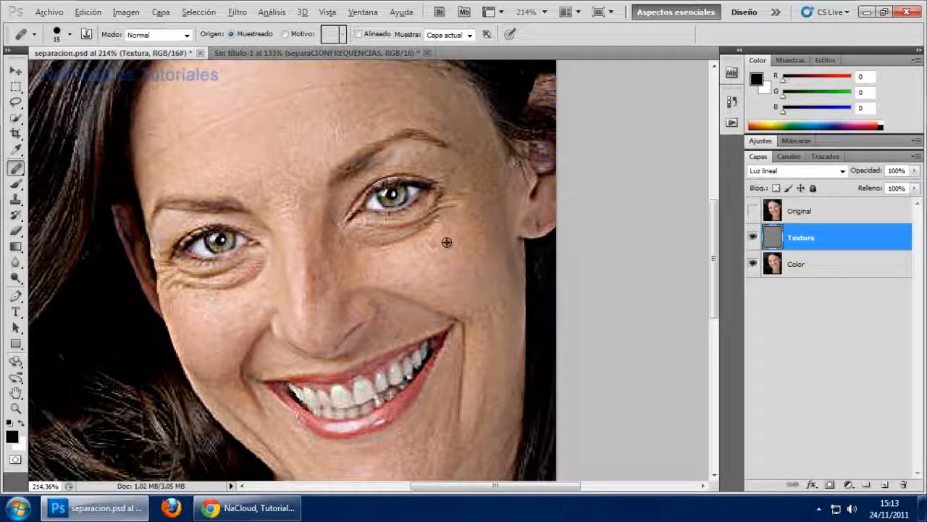
pyautogui.keyDown('alt'); pyautogui.click(446, 242); pyautogui.keyUp('alt')
pyautogui.click(466, 247)
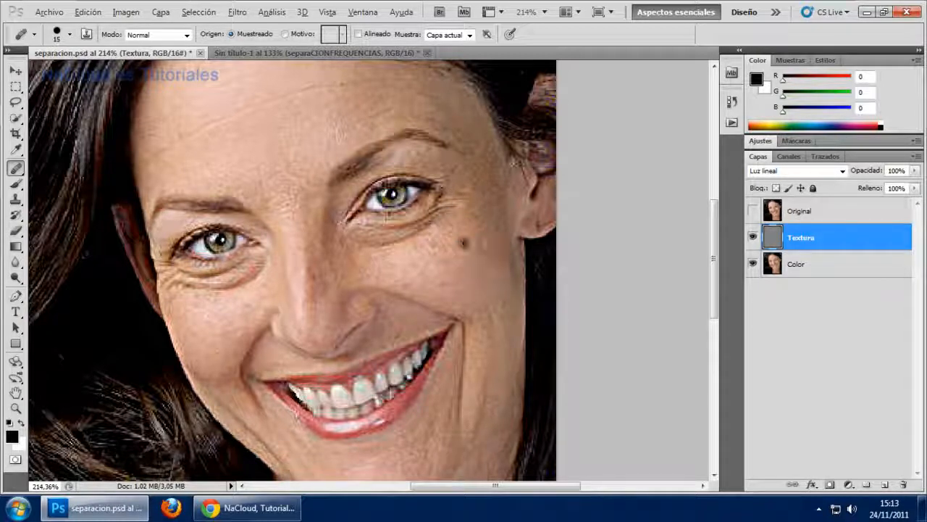
pyautogui.keyDown('alt'); pyautogui.click(460, 243); pyautogui.keyUp('alt')
pyautogui.click(457, 211)
pyautogui.click(468, 256)
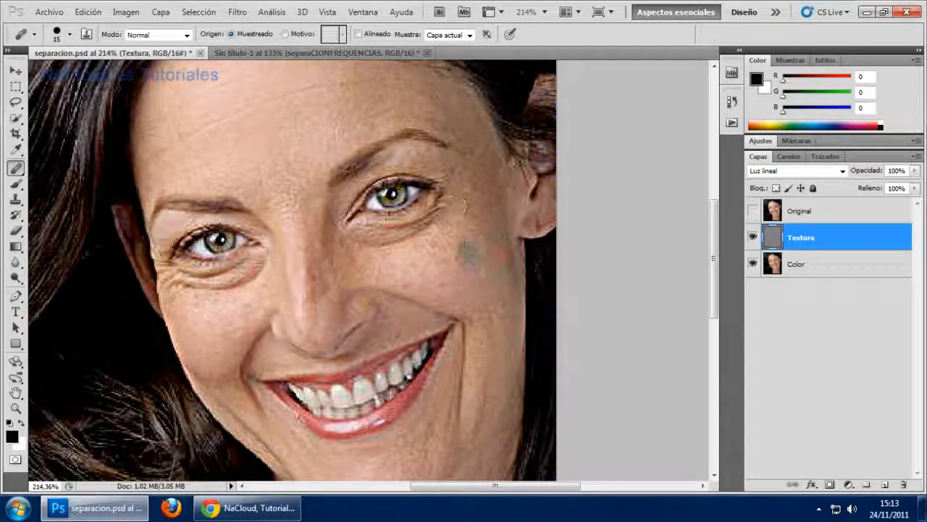
# Step: Resample nearby cheek skin and heal the remaining short lines beside the outer corner of her left eye
pyautogui.keyDown('alt'); pyautogui.click(456, 253); pyautogui.keyUp('alt')
pyautogui.click(451, 201)
pyautogui.keyDown('alt'); pyautogui.click(472, 222); pyautogui.keyUp('alt')
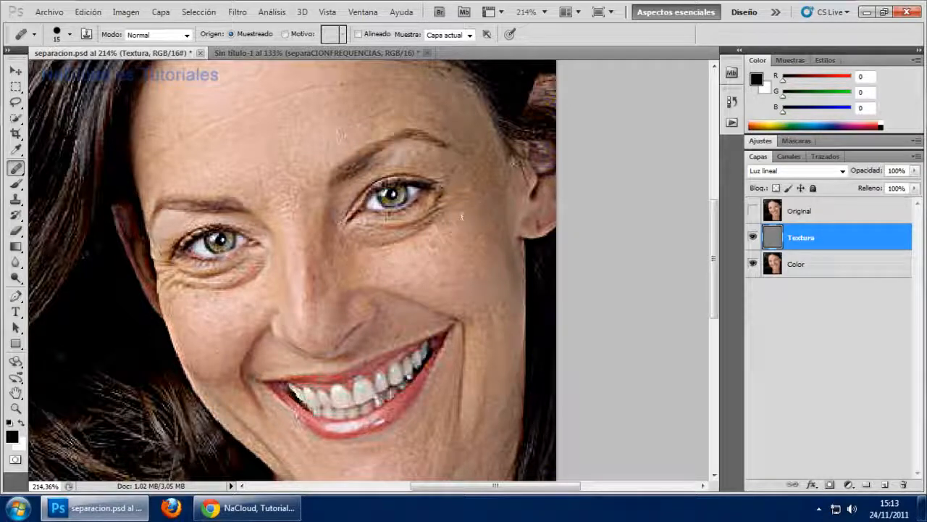
pyautogui.click(454, 202)
pyautogui.click(471, 265)
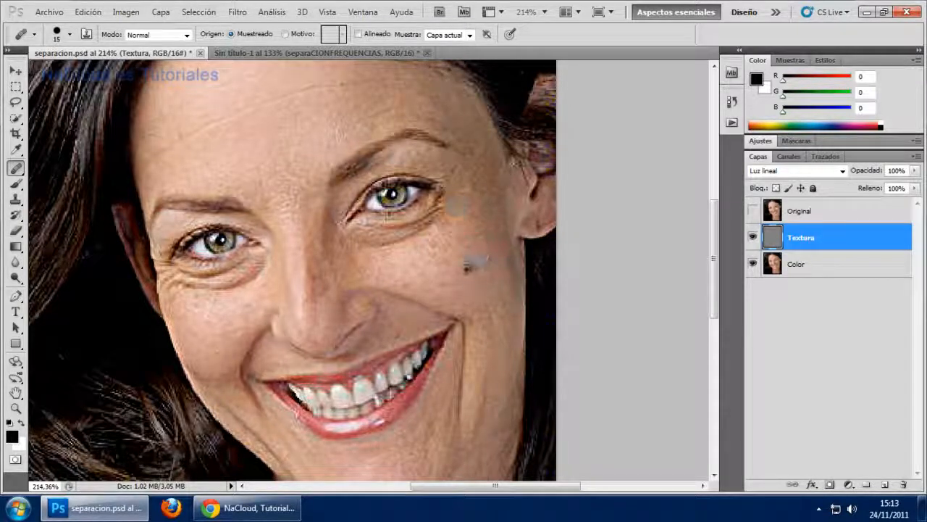
# Step: Heal the inner part of the crease under her left eye, using texture sampled from the cheek below it
pyautogui.keyDown('alt'); pyautogui.click(395, 255); pyautogui.keyUp('alt')
pyautogui.click(369, 241)
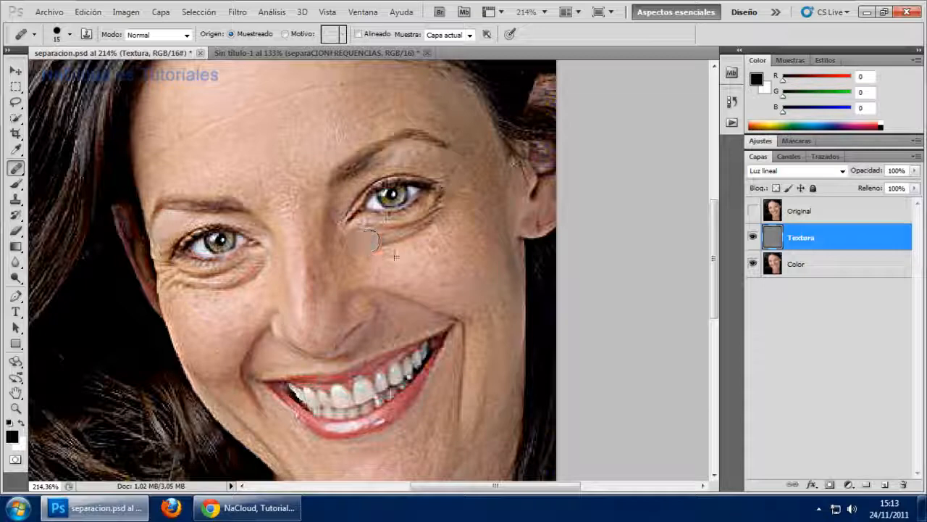
pyautogui.click(382, 240)
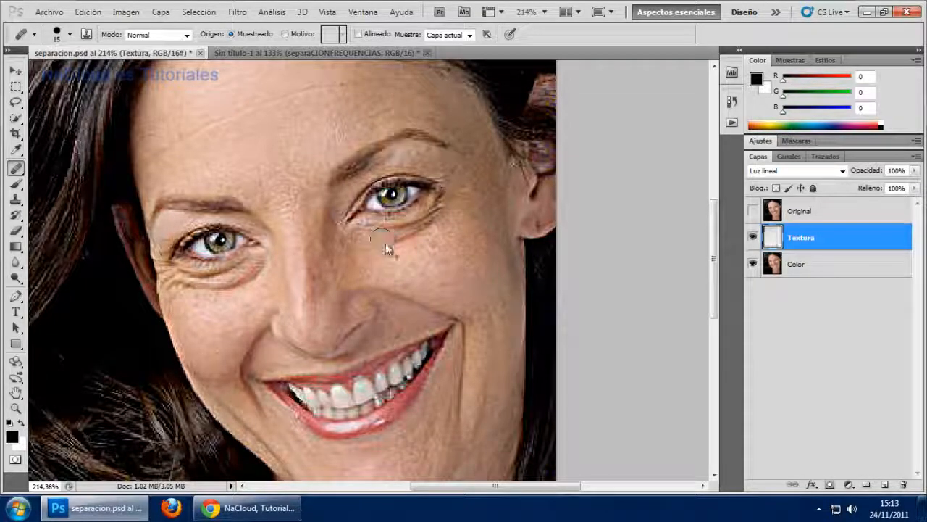
pyautogui.keyDown('alt'); pyautogui.click(402, 263); pyautogui.keyUp('alt')
pyautogui.click(394, 238)
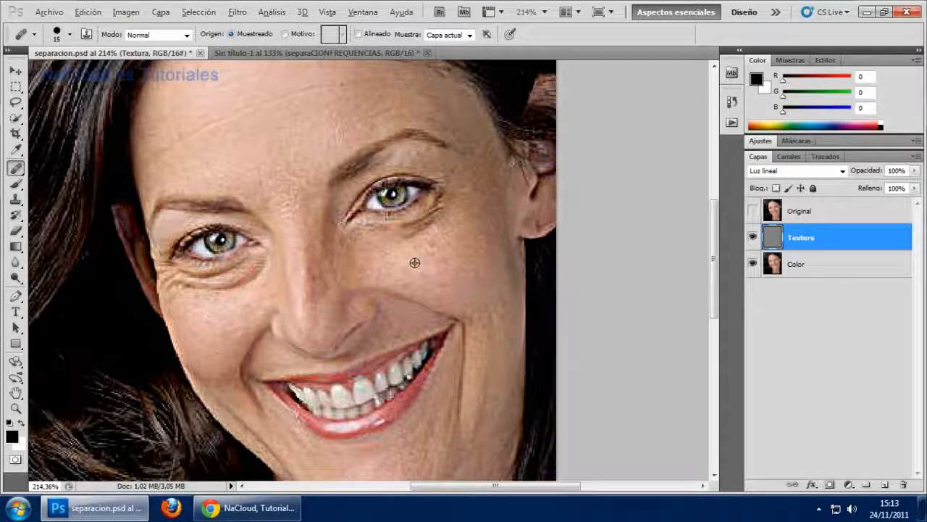
# Step: Smooth the middle of the bag under her left eye and retouch its inner end with sampled cheek texture
pyautogui.click(410, 230)
pyautogui.click(424, 256)
pyautogui.click(394, 234)
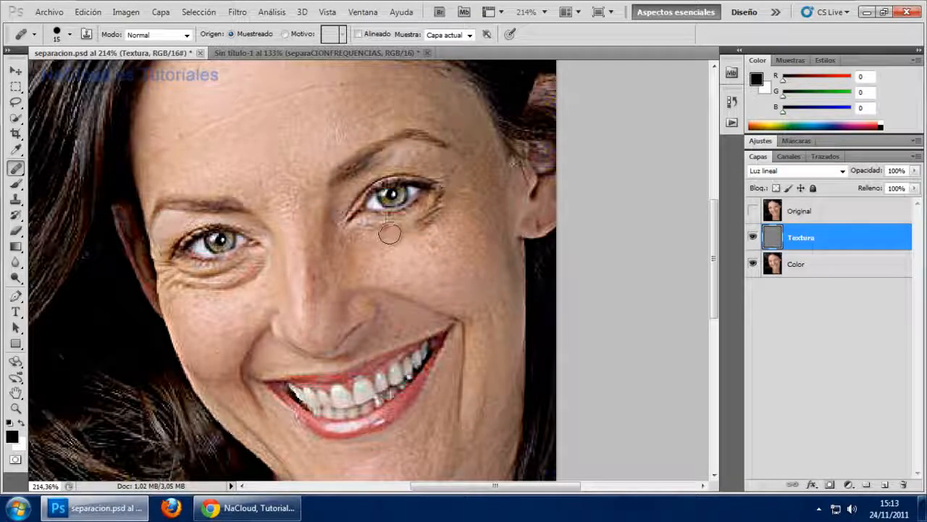
pyautogui.click(394, 256)
pyautogui.click(369, 231)
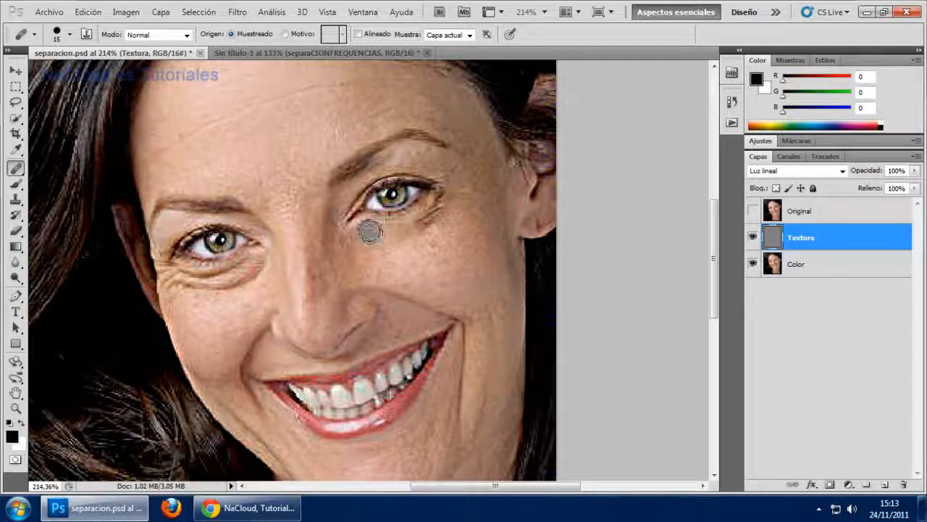
# Step: Heal the outer part of the crease under her left eye up to the eye corner with sampled cheek texture
pyautogui.keyDown('alt'); pyautogui.click(405, 265); pyautogui.keyUp('alt')
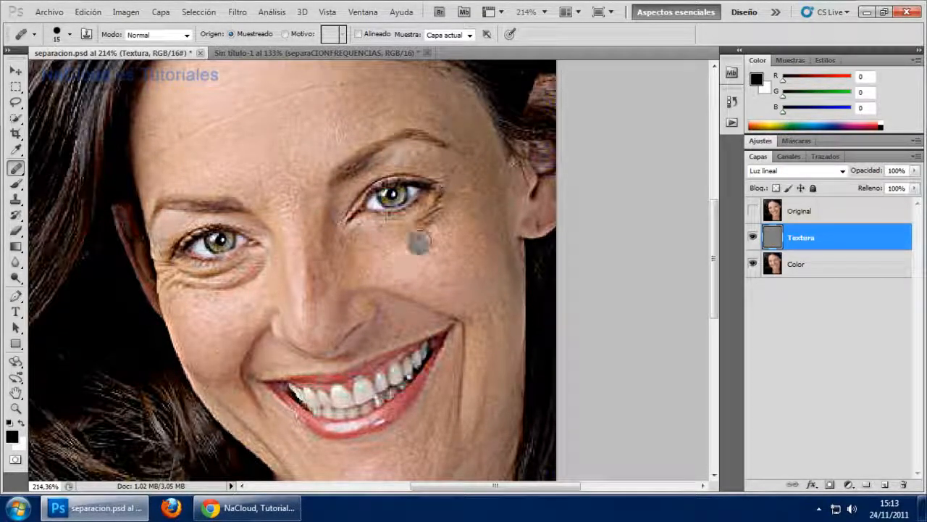
pyautogui.moveTo(424, 238); pyautogui.dragTo(422, 223)
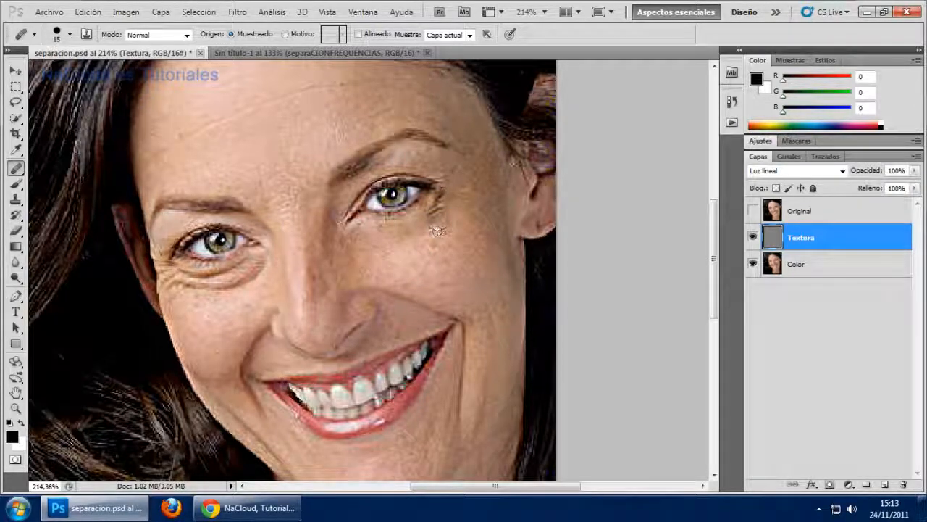
pyautogui.click(428, 252)
pyautogui.moveTo(447, 204); pyautogui.dragTo(442, 201)
pyautogui.click(442, 259)
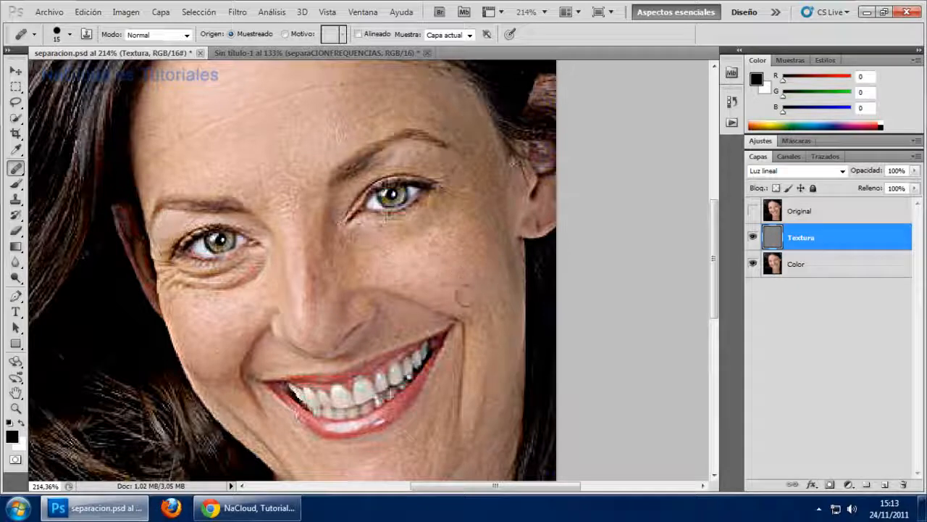
pyautogui.scroll(-5, 502, 280)
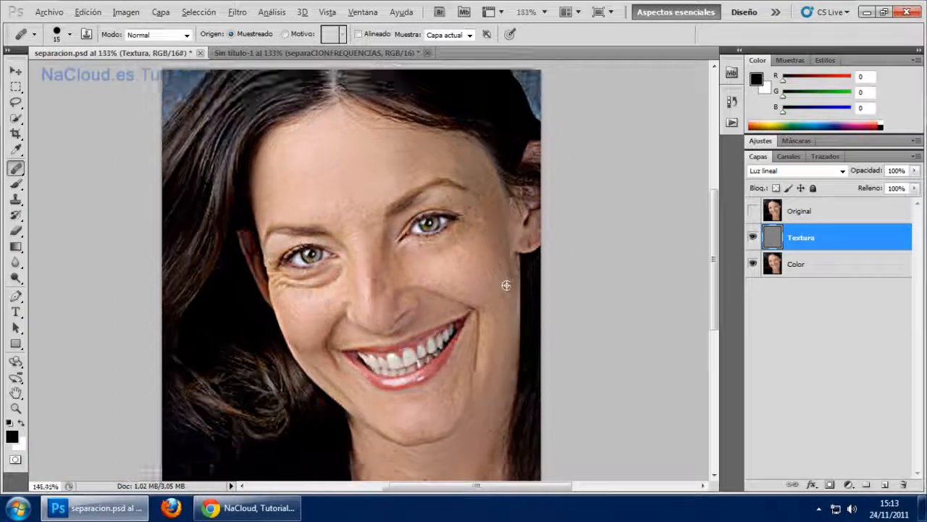
# Step: Compare the retouched area around her left eye with the unretouched photo by showing and hiding the Original layer
pyautogui.scroll(-1, 517, 302)
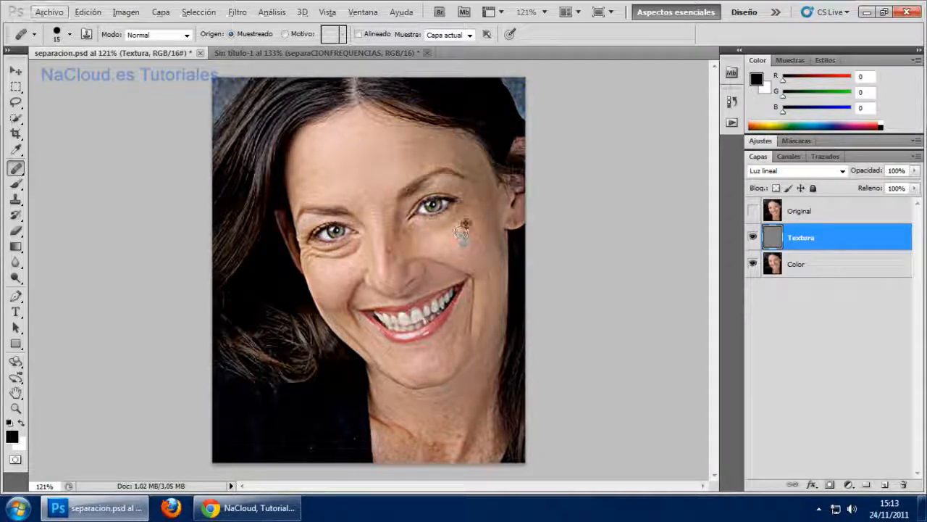
pyautogui.moveTo(464, 190)
pyautogui.mouseDown()
pyautogui.moveTo(496, 235)
pyautogui.moveTo(479, 205)
pyautogui.mouseUp()
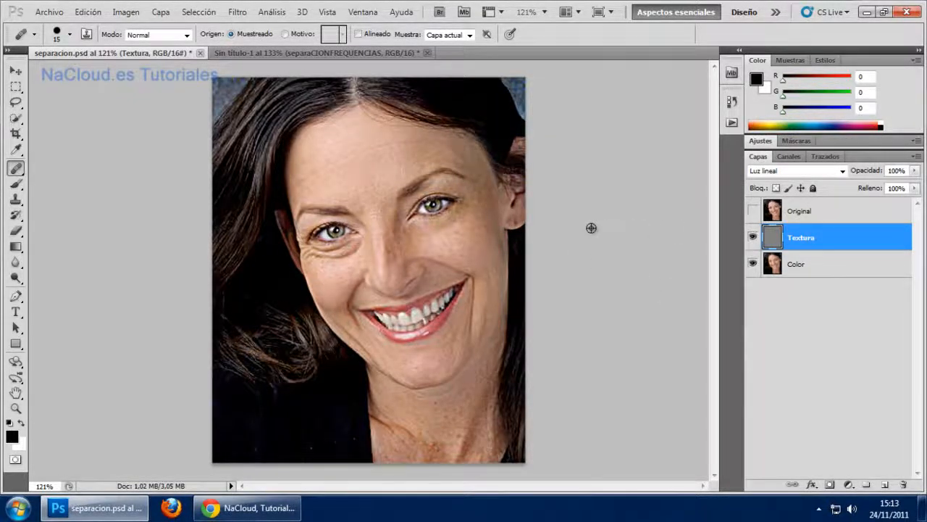
pyautogui.scroll(3, 591, 228)
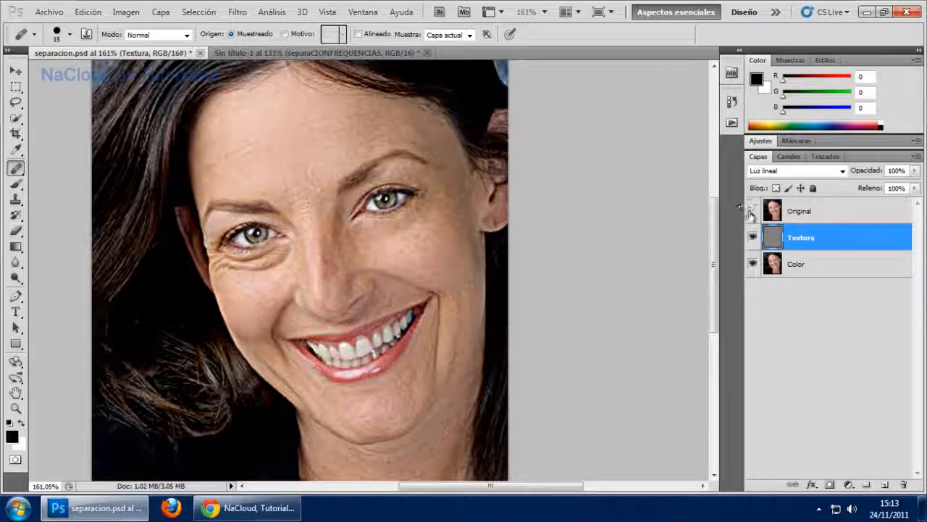
pyautogui.click(753, 211)
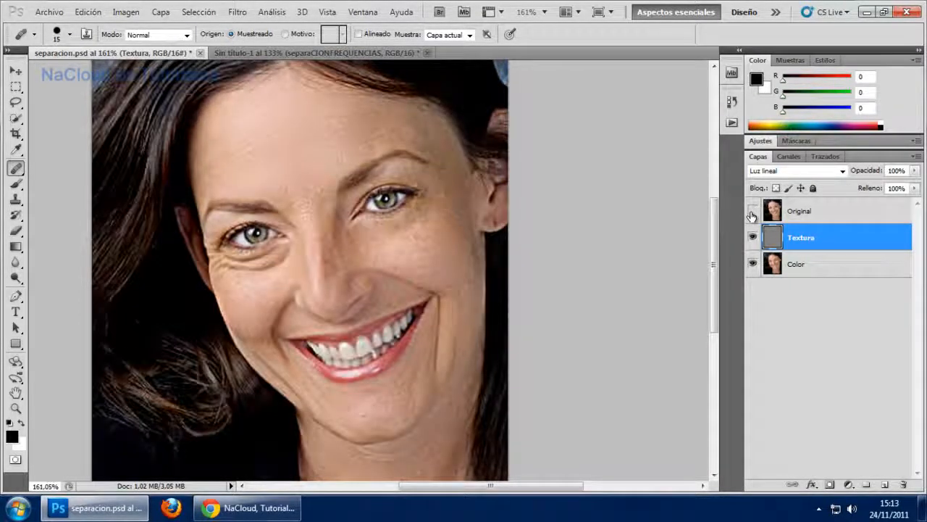
pyautogui.click(753, 211)
pyautogui.moveTo(455, 190)
pyautogui.mouseDown()
pyautogui.moveTo(435, 221)
pyautogui.moveTo(365, 231)
pyautogui.mouseUp()
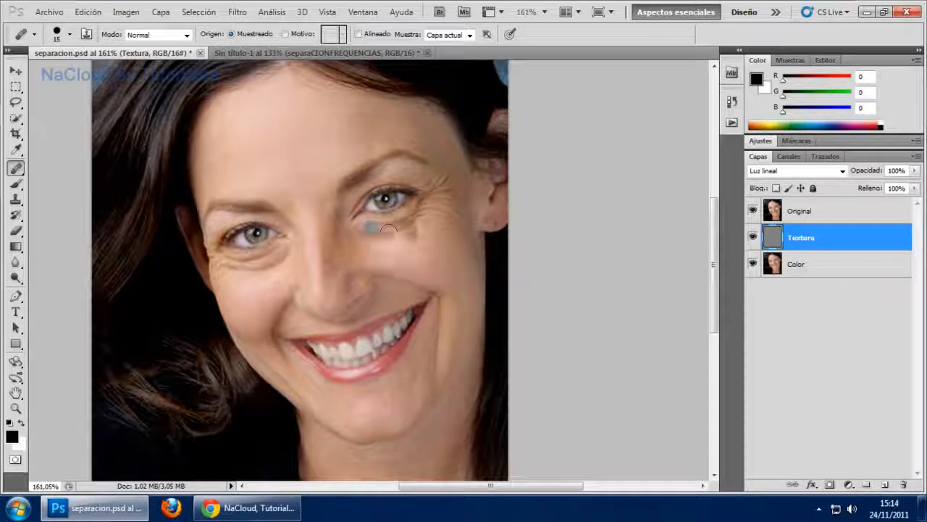
pyautogui.click(752, 210)
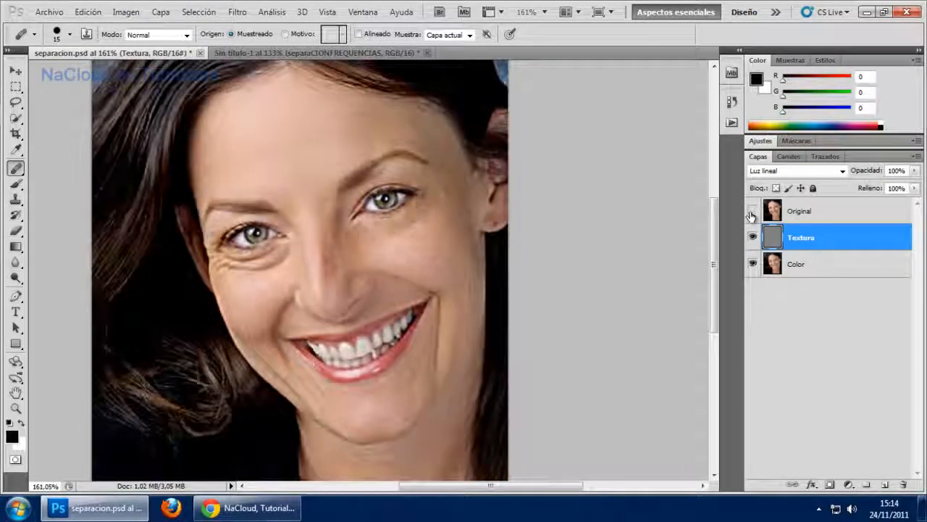
pyautogui.click(752, 213)
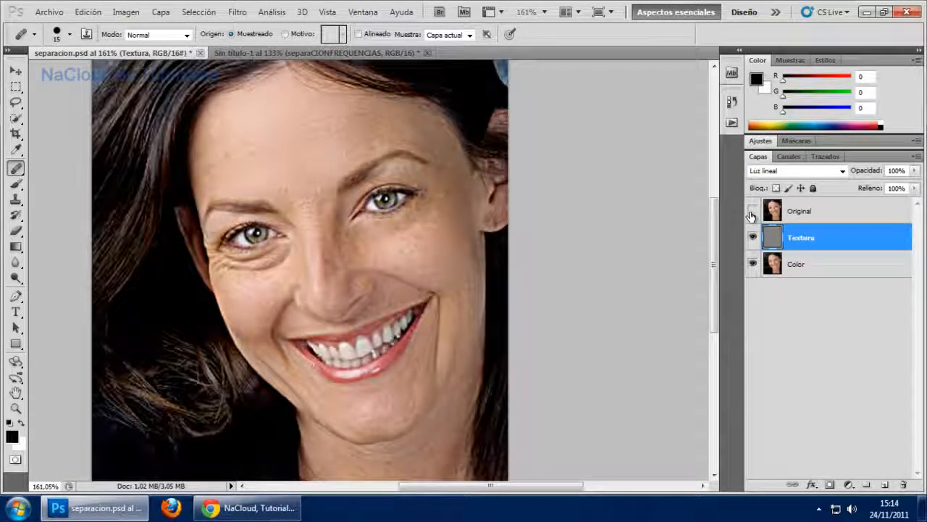
pyautogui.click(751, 213)
pyautogui.click(751, 213)
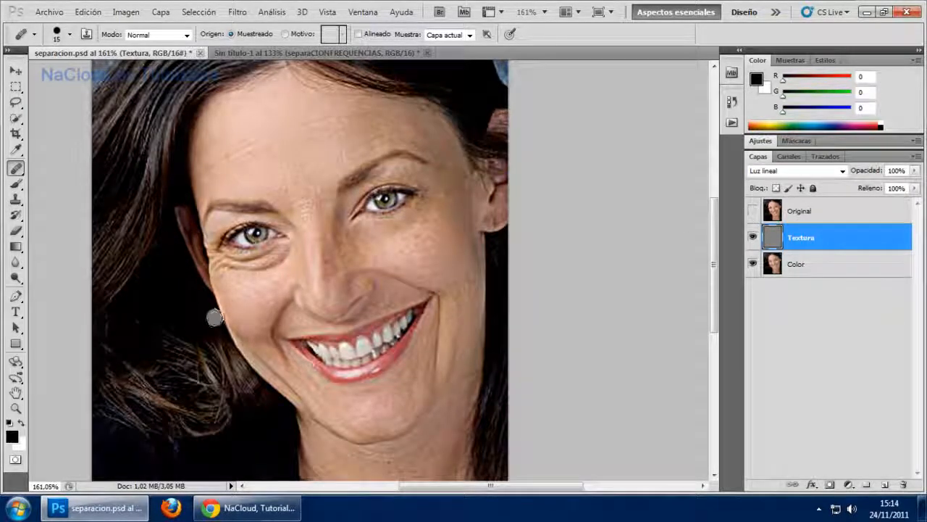
# Step: Heal the middle and inner part of the crease under her right eye with texture sampled from the cheek below
pyautogui.click(246, 265)
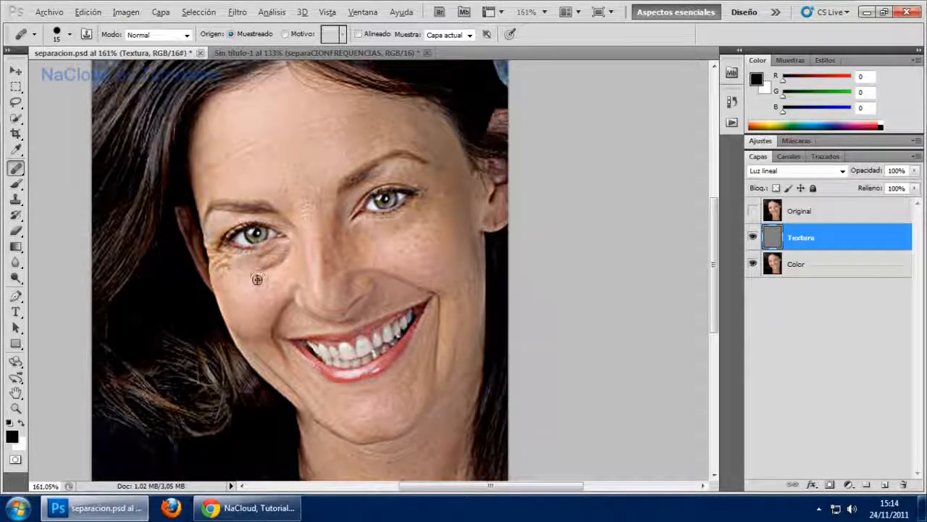
pyautogui.click(263, 273)
pyautogui.keyDown('alt'); pyautogui.click(258, 287); pyautogui.keyUp('alt')
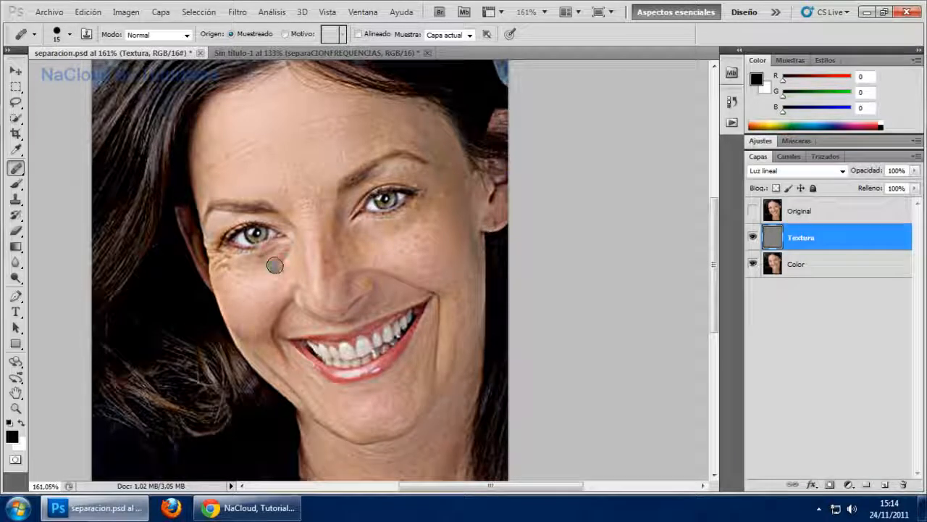
pyautogui.click(271, 275)
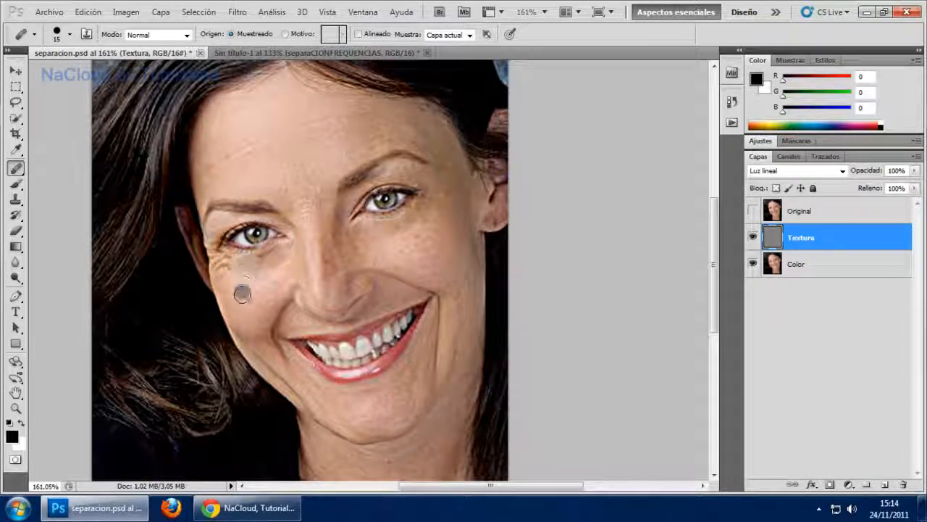
pyautogui.click(263, 251)
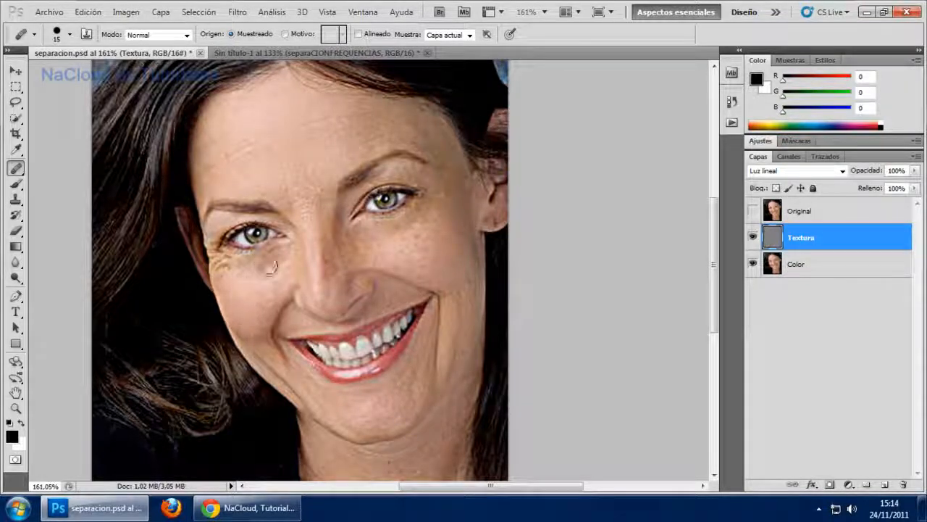
pyautogui.click(271, 253)
pyautogui.keyDown('alt'); pyautogui.click(247, 297); pyautogui.keyUp('alt')
pyautogui.click(280, 251)
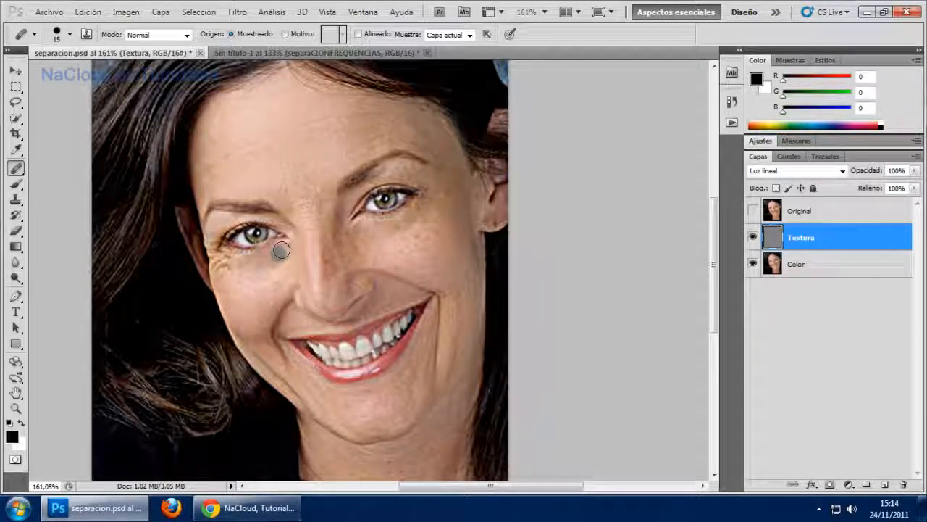
# Step: Heal the wrinkles under the outer part of her right eye up to the eye corner
pyautogui.click(222, 269)
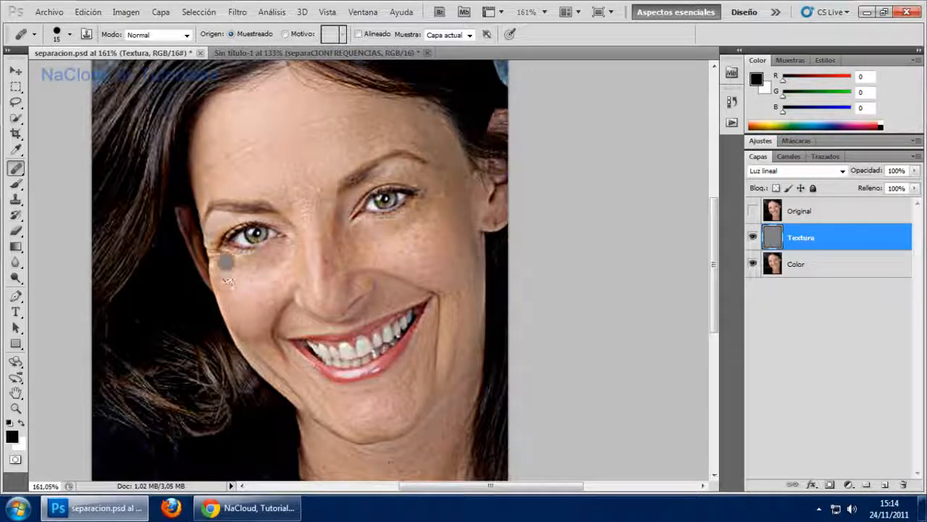
pyautogui.click(237, 300)
pyautogui.click(247, 309)
pyautogui.click(229, 252)
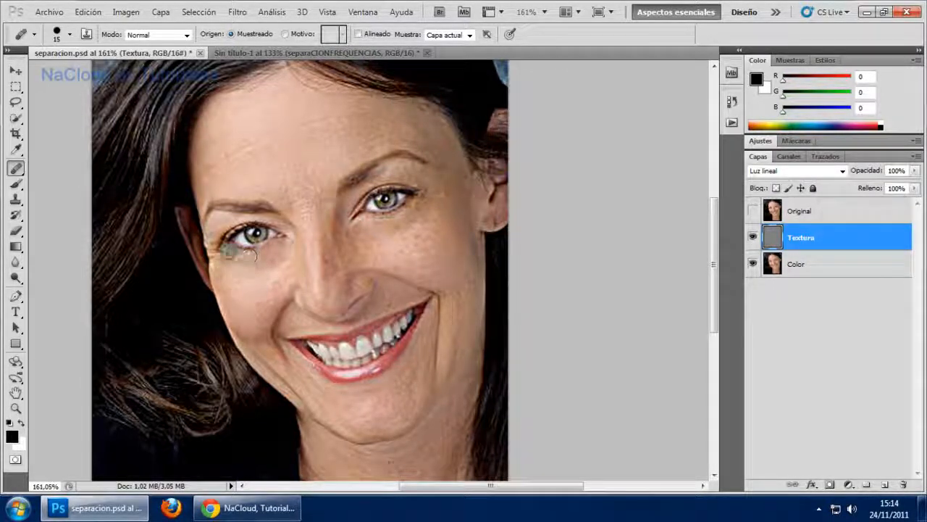
pyautogui.click(208, 238)
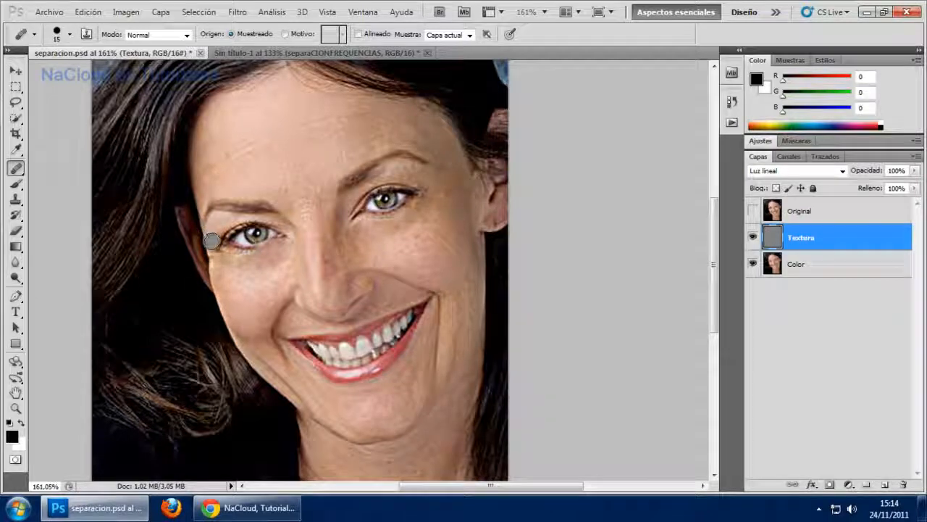
# Step: Reduce the healing brush to 5 px and heal the fine lines at her right eye's outer corner with sampled cheek texture
pyautogui.scroll(8, 212, 240)
pyautogui.rightClick(221, 216)
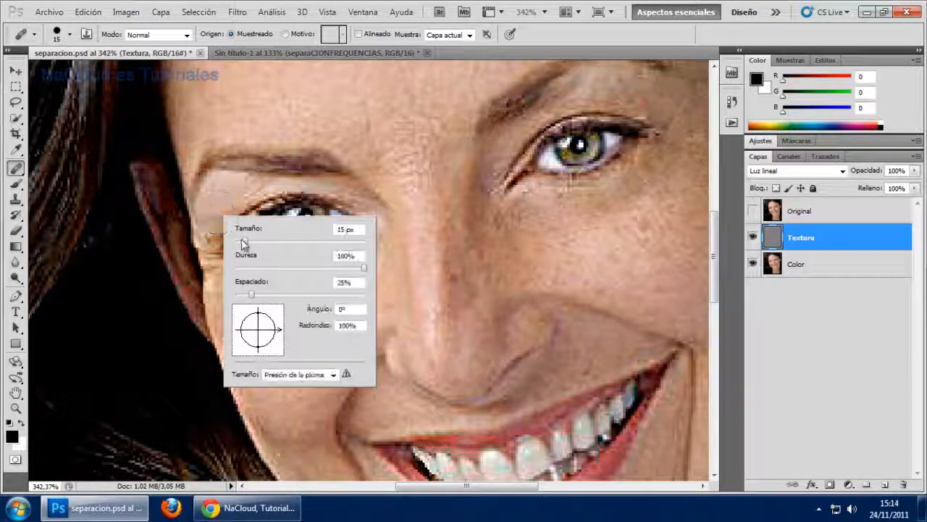
pyautogui.moveTo(244, 242); pyautogui.dragTo(237, 243)
pyautogui.click(211, 218)
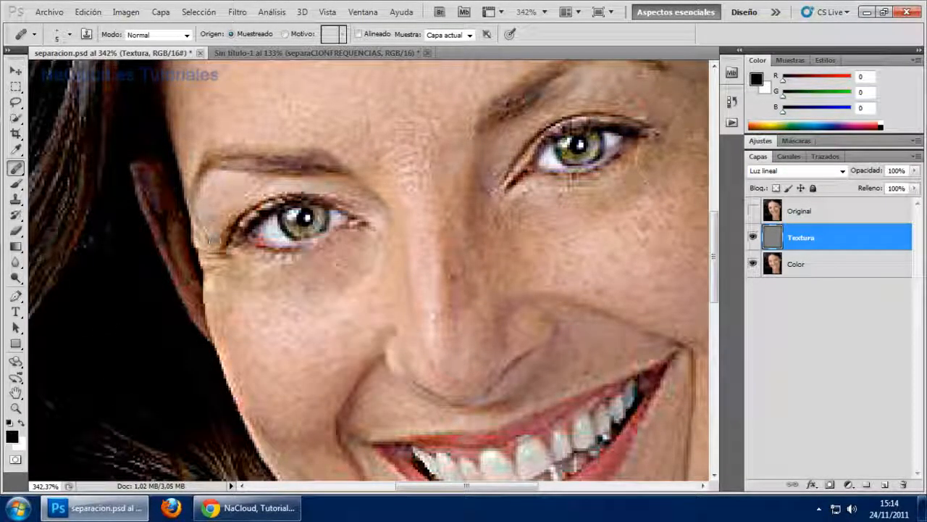
pyautogui.keyDown('alt'); pyautogui.click(237, 307); pyautogui.keyUp('alt')
pyautogui.moveTo(223, 282); pyautogui.dragTo(216, 253)
pyautogui.keyDown('alt'); pyautogui.click(248, 321); pyautogui.keyUp('alt')
pyautogui.moveTo(223, 288); pyautogui.dragTo(214, 256)
pyautogui.keyDown('alt'); pyautogui.click(254, 314); pyautogui.keyUp('alt')
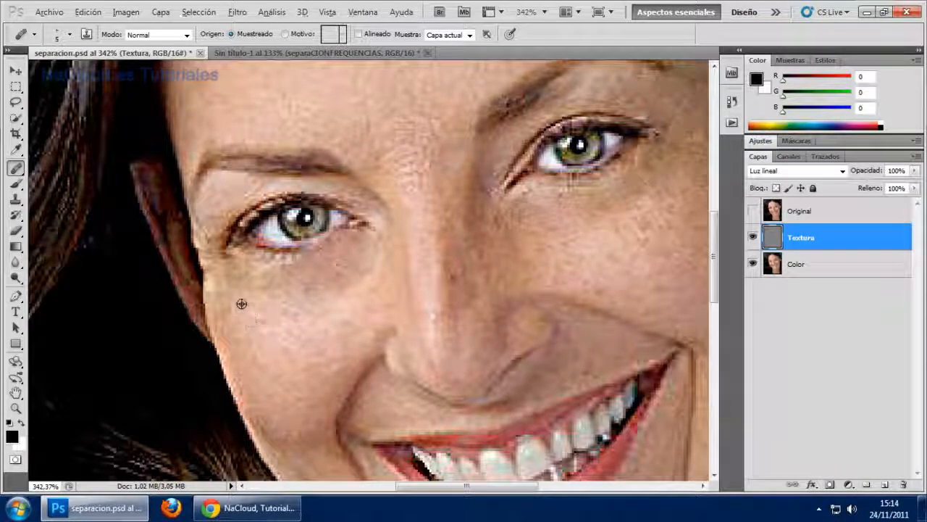
# Step: Set the healing brush to 13 px and heal the upper part of the line on her right lower cheek with nearby skin texture
pyautogui.scroll(-4, 319, 319)
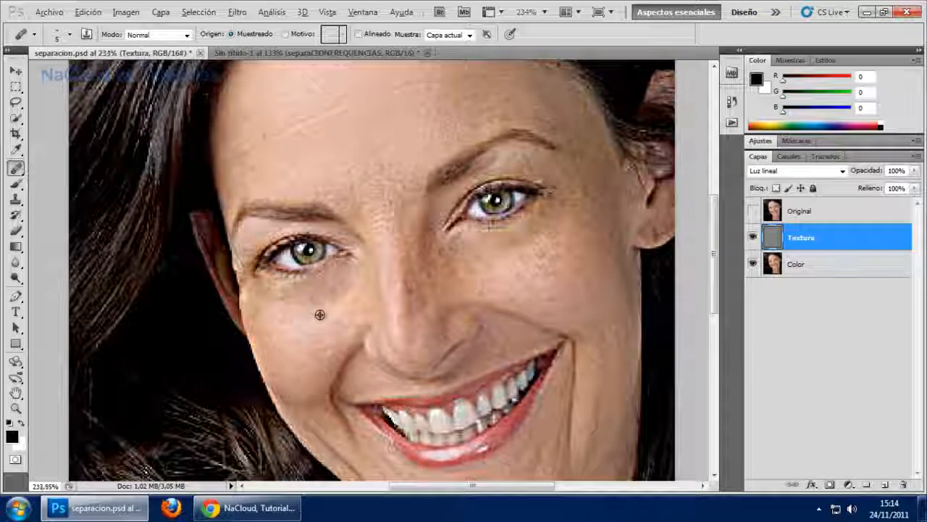
pyautogui.scroll(-2, 319, 318)
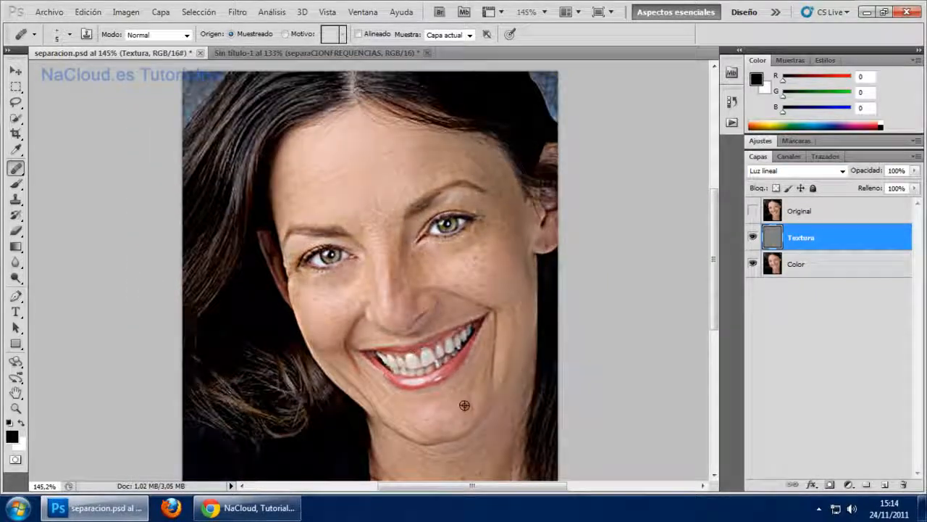
pyautogui.scroll(4, 369, 395)
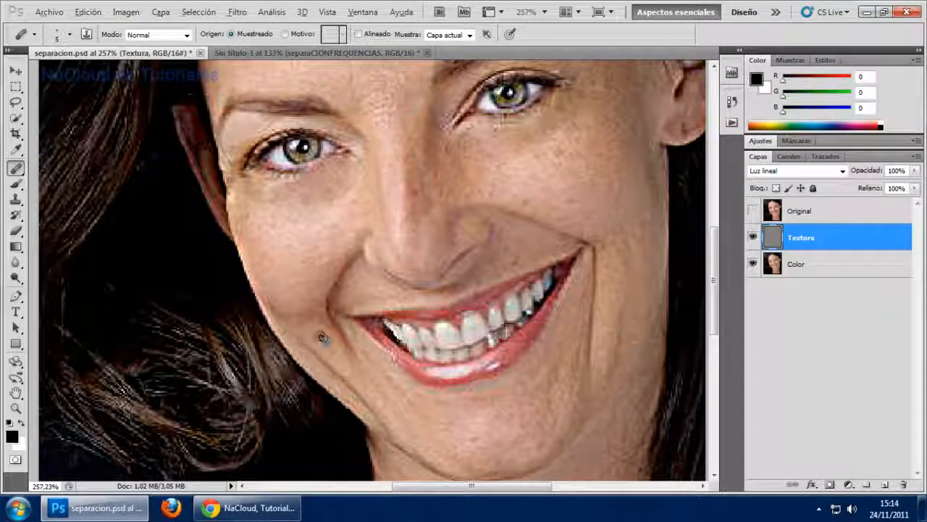
pyautogui.rightClick(321, 342)
pyautogui.click(350, 343)
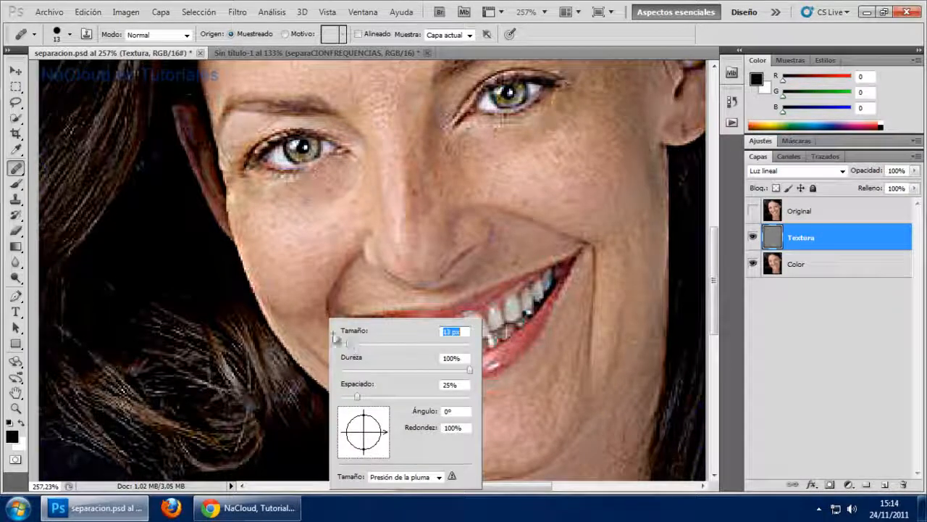
pyautogui.keyDown('alt'); pyautogui.click(306, 330); pyautogui.keyUp('alt')
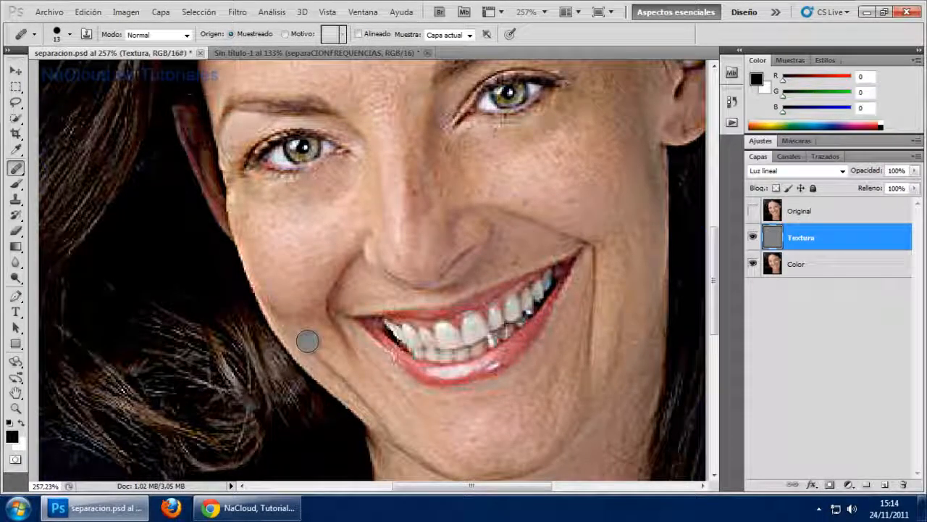
pyautogui.keyDown('alt'); pyautogui.click(315, 331); pyautogui.keyUp('alt')
pyautogui.moveTo(319, 351); pyautogui.dragTo(319, 355)
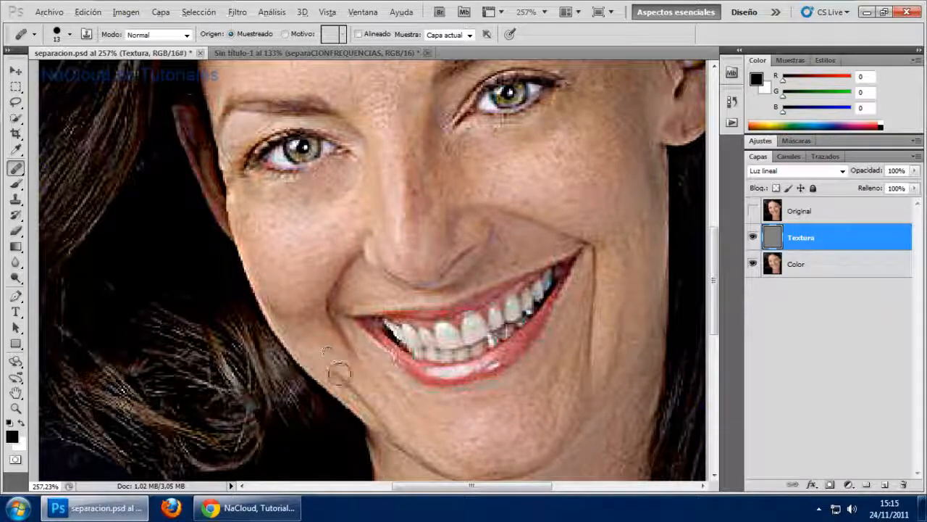
pyautogui.keyDown('alt'); pyautogui.click(326, 352); pyautogui.keyUp('alt')
pyautogui.click(355, 383)
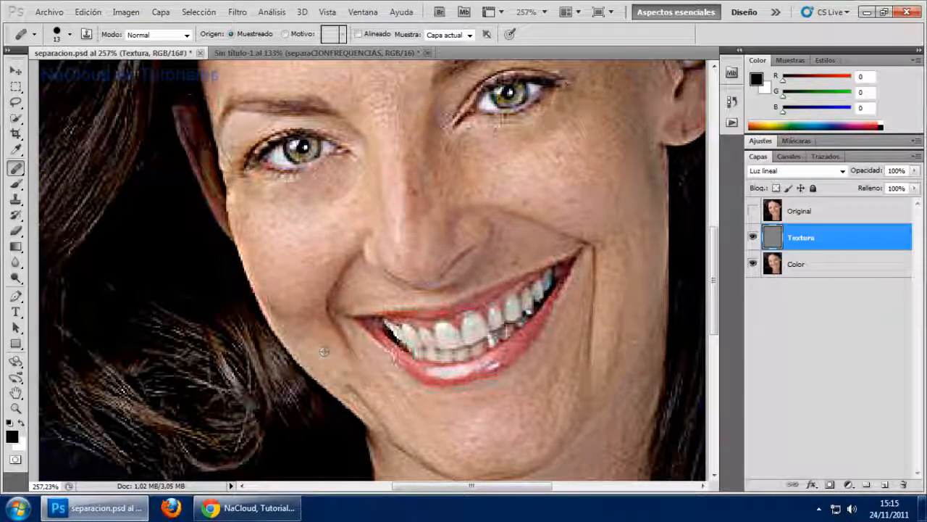
# Step: Resample nearby cheek skin and heal the lower part of the right cheek line down to the jaw
pyautogui.keyDown('alt'); pyautogui.click(344, 370); pyautogui.keyUp('alt')
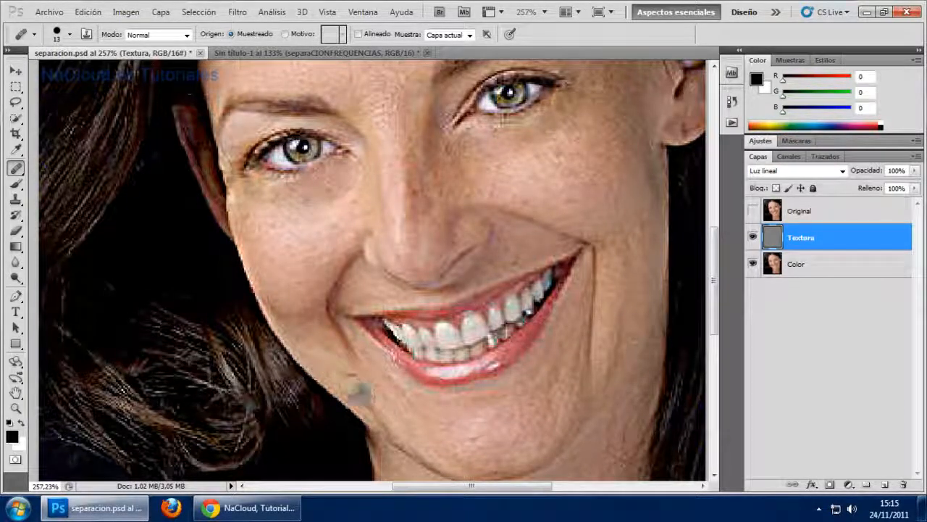
pyautogui.keyDown('alt'); pyautogui.click(339, 366); pyautogui.keyUp('alt')
pyautogui.click(367, 403)
pyautogui.keyDown('alt'); pyautogui.click(340, 372); pyautogui.keyUp('alt')
pyautogui.click(387, 423)
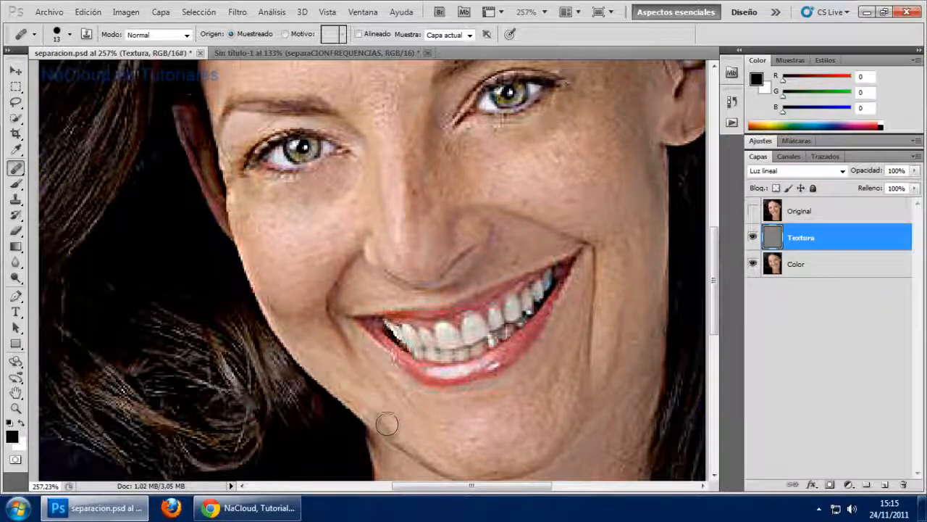
# Step: Examine the whole retouched face and compare it with the unretouched photo by showing and hiding the Original layer
pyautogui.scroll(-3, 523, 354)
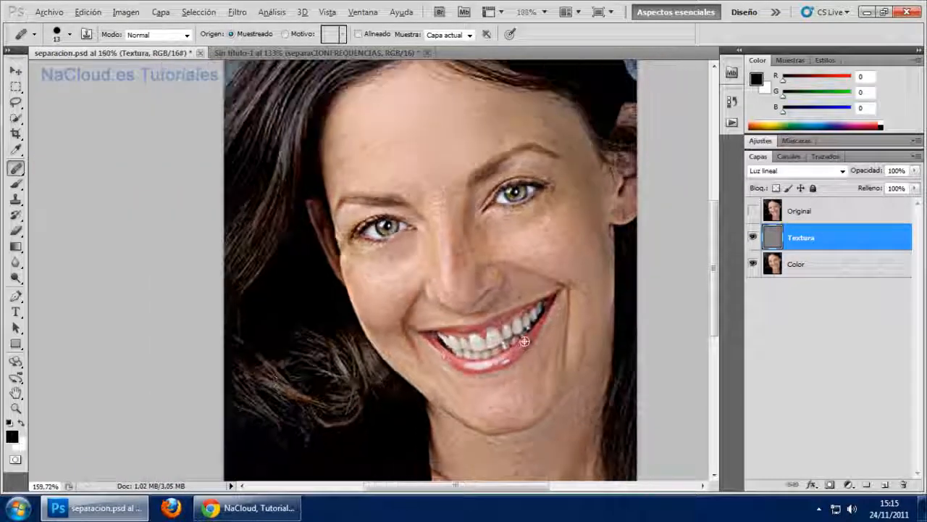
pyautogui.scroll(-1, 528, 339)
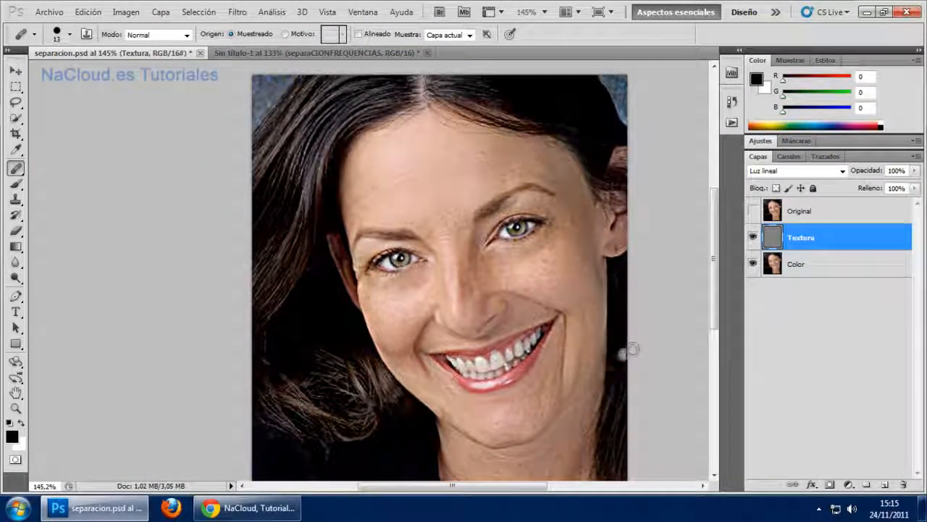
pyautogui.scroll(-1, 623, 351)
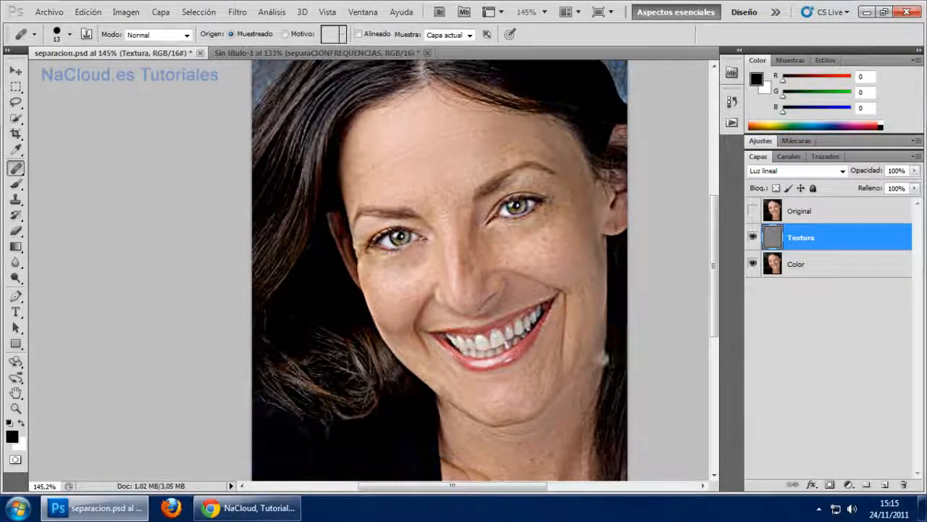
pyautogui.click(574, 355)
pyautogui.click(575, 354)
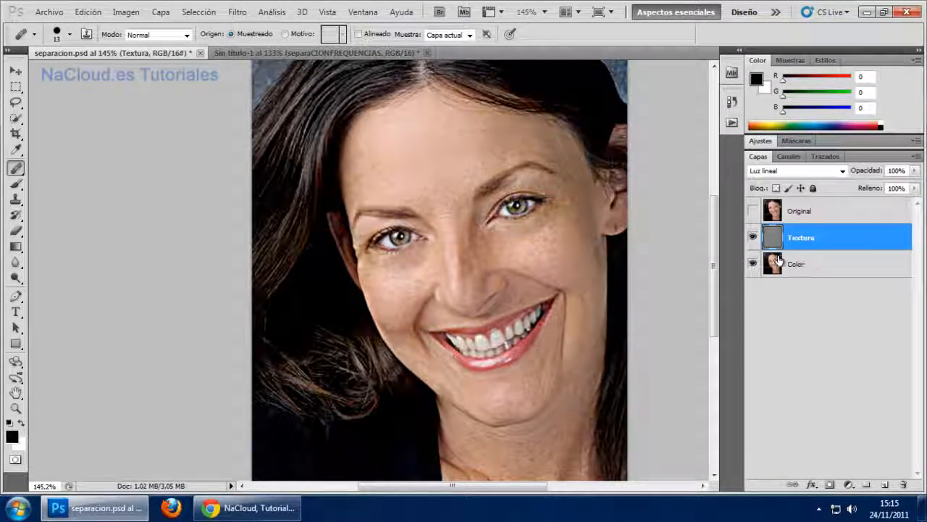
pyautogui.click(520, 227)
pyautogui.click(753, 210)
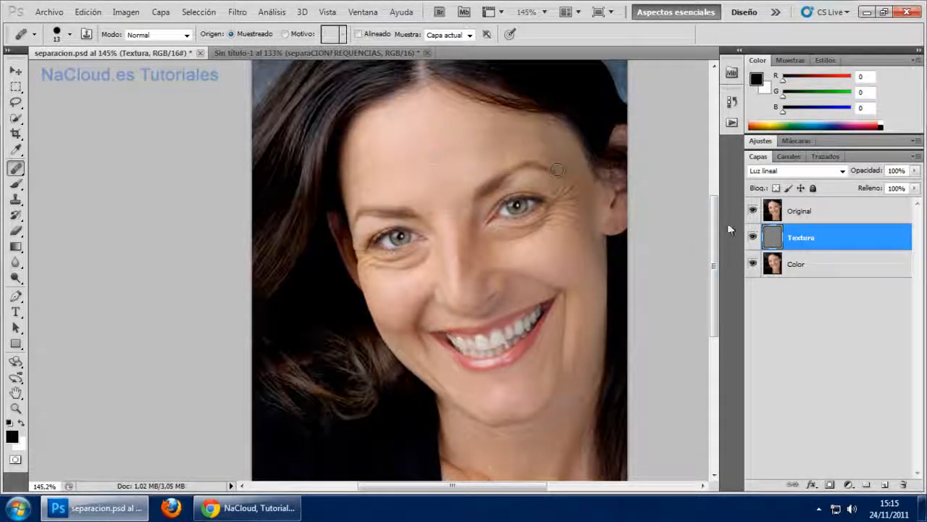
pyautogui.click(754, 210)
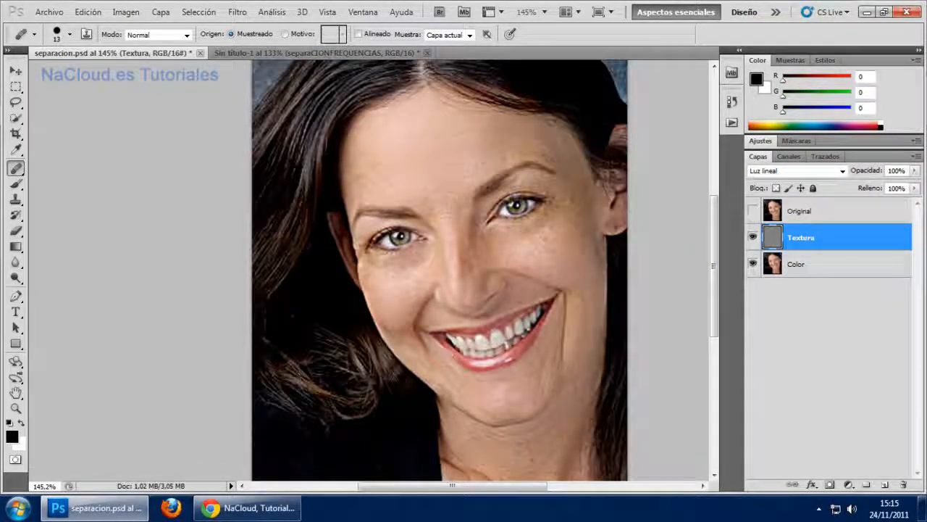
# Step: Heal the remaining blemishes across the centre and her right side of the forehead with skin texture sampled from nearby forehead areas
pyautogui.keyDown('alt'); pyautogui.click(405, 162); pyautogui.keyUp('alt')
pyautogui.click(440, 143)
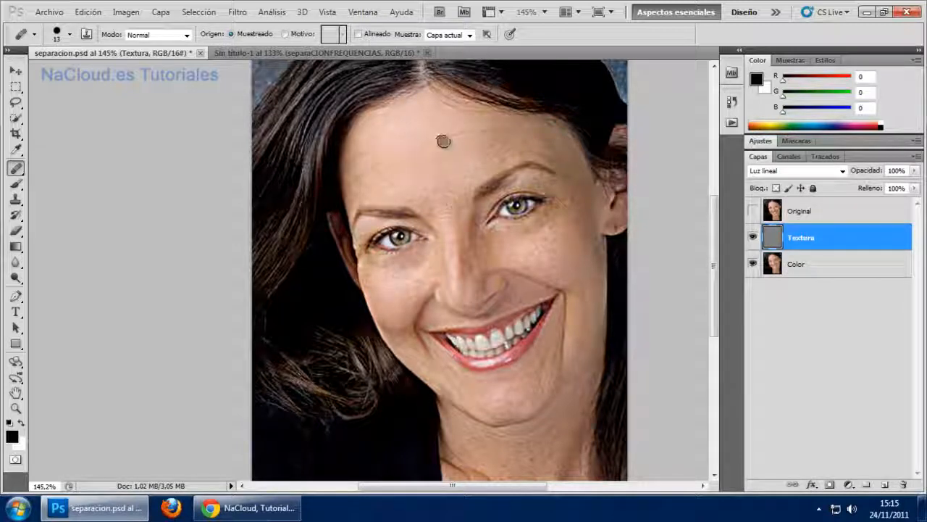
pyautogui.keyDown('alt'); pyautogui.click(404, 174); pyautogui.keyUp('alt')
pyautogui.click(377, 165)
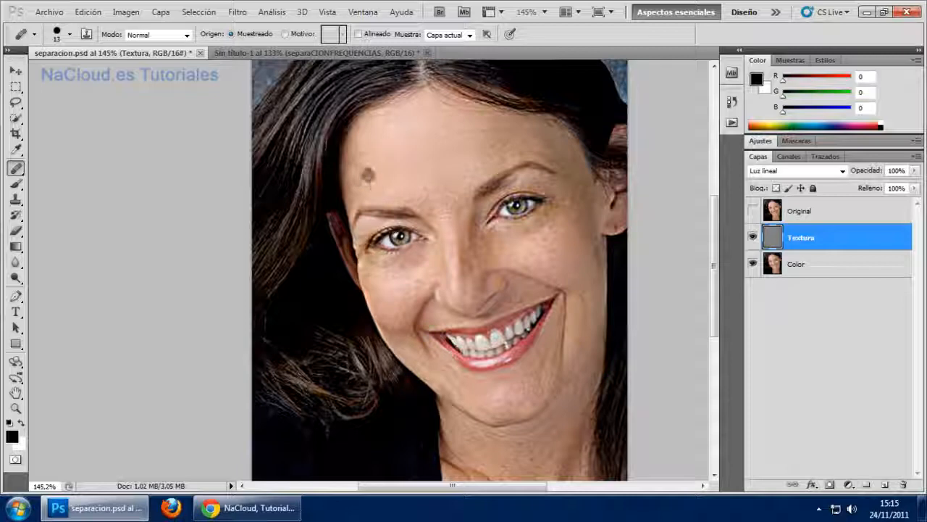
pyautogui.click(368, 175)
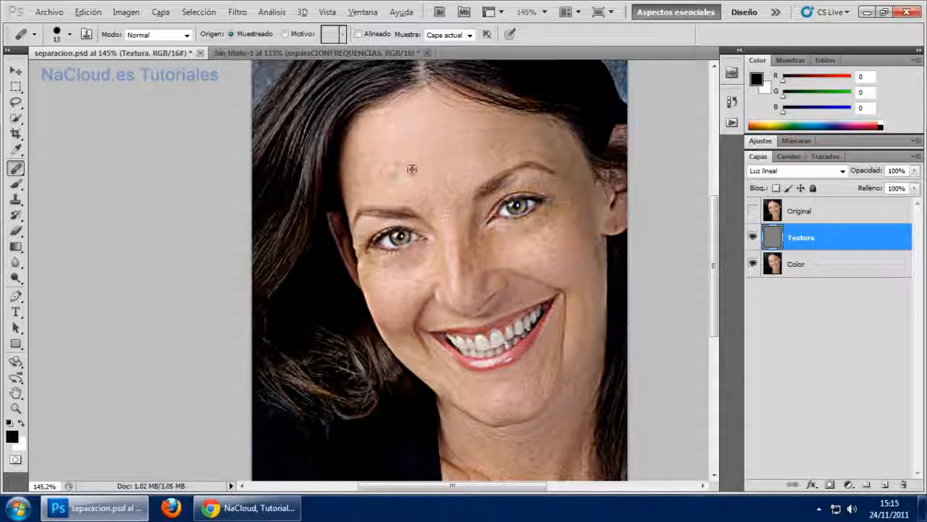
pyautogui.keyDown('alt'); pyautogui.click(469, 132); pyautogui.keyUp('alt')
pyautogui.click(430, 168)
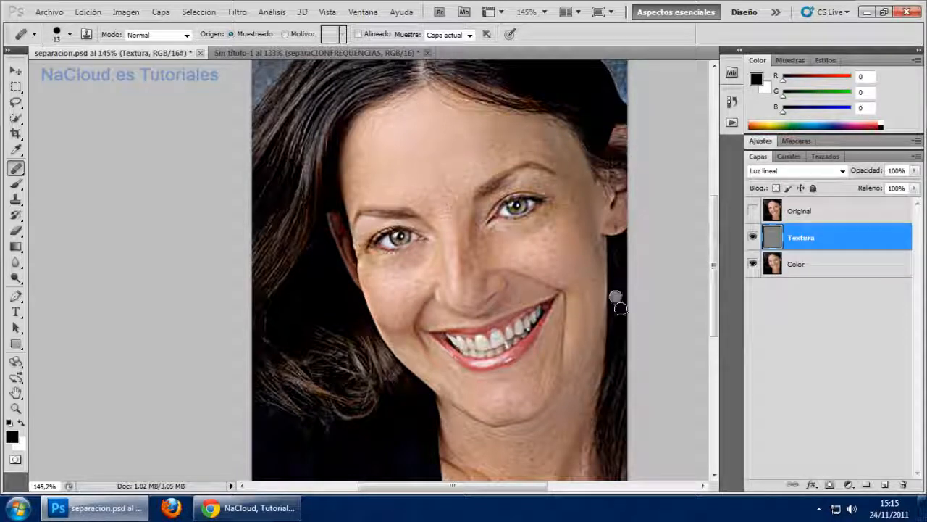
# Step: Examine the face and neck, and compare the healed forehead with the unretouched photo by toggling the Original layer's visibility
pyautogui.scroll(-3, 616, 313)
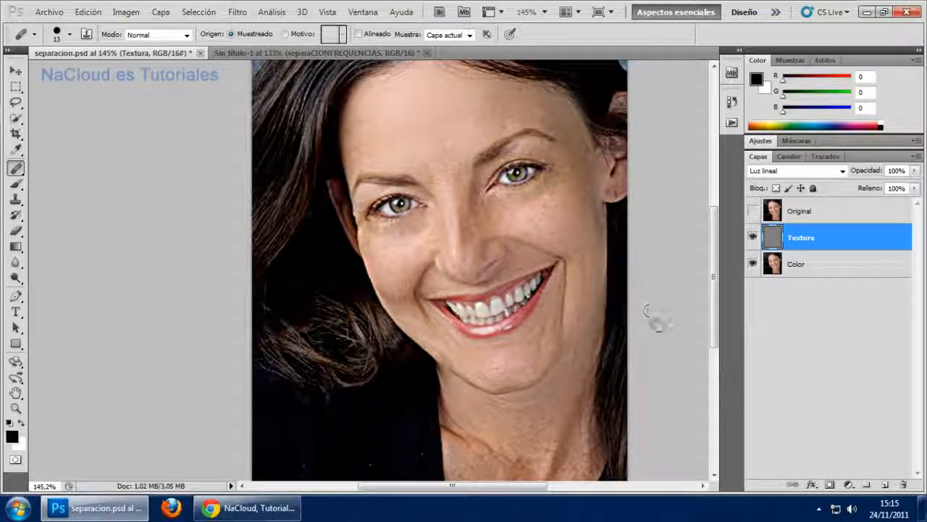
pyautogui.scroll(3, 677, 338)
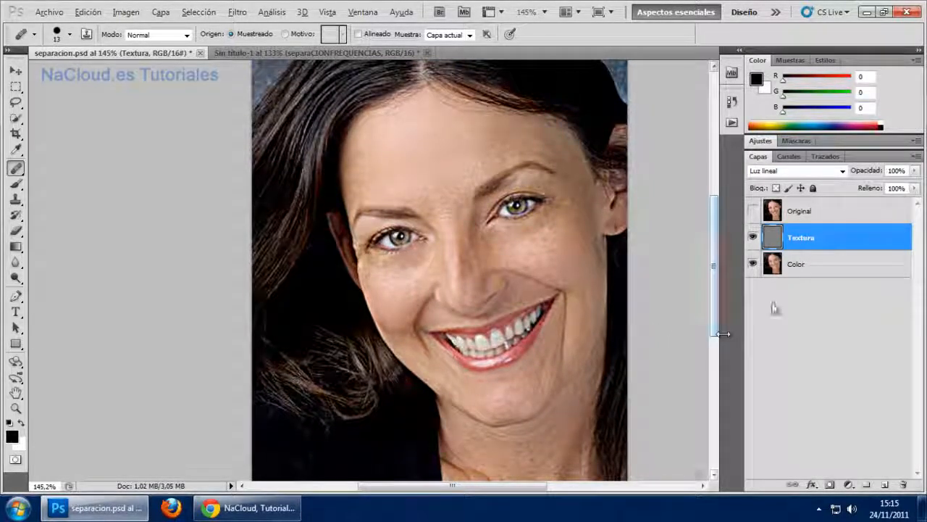
pyautogui.click(753, 212)
pyautogui.click(753, 211)
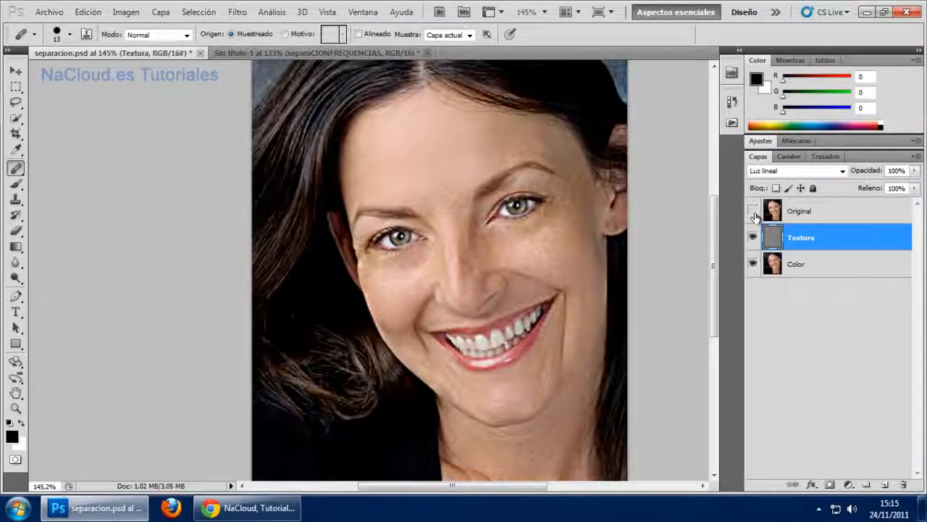
pyautogui.click(754, 211)
pyautogui.click(753, 212)
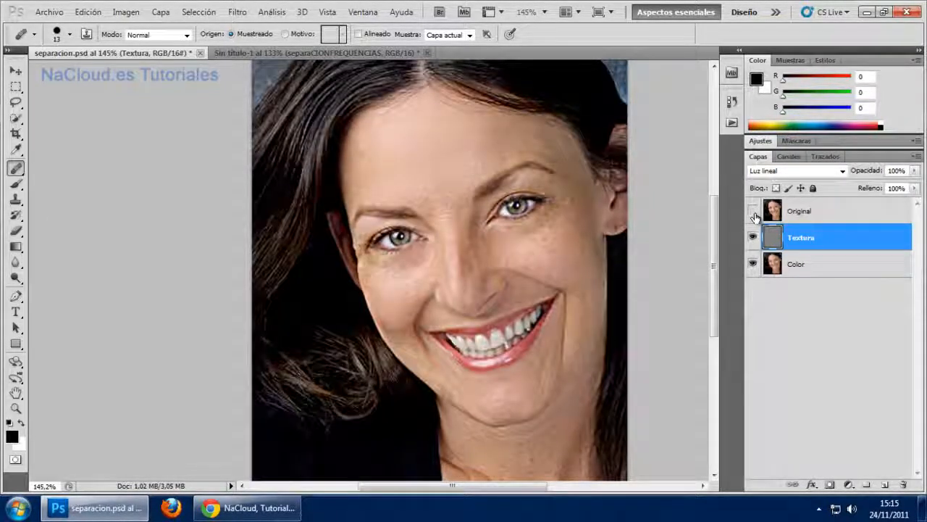
pyautogui.click(753, 213)
pyautogui.click(753, 213)
pyautogui.click(753, 213)
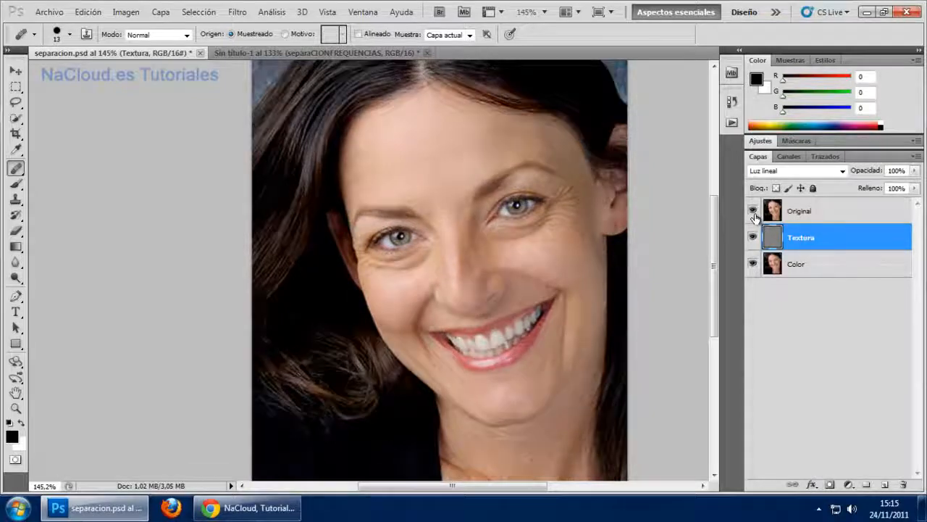
pyautogui.click(753, 213)
pyautogui.click(753, 213)
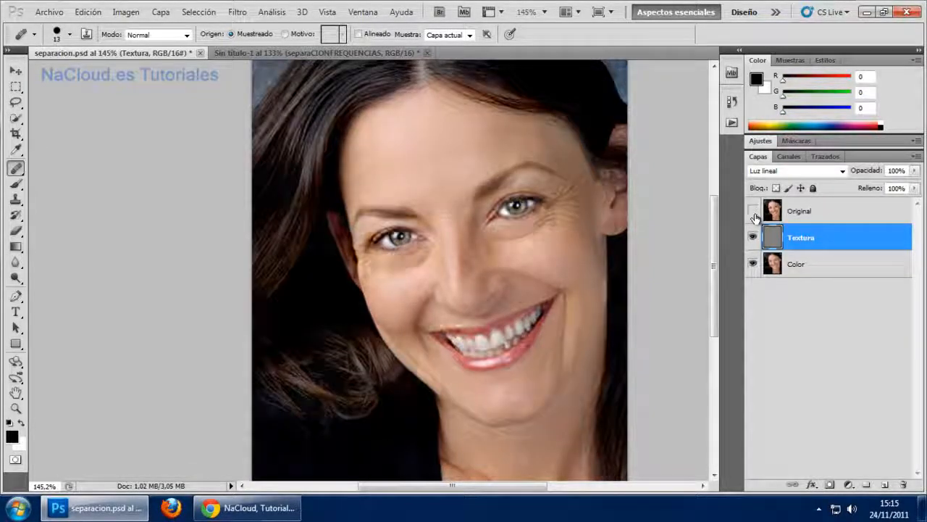
pyautogui.click(753, 213)
pyautogui.click(752, 211)
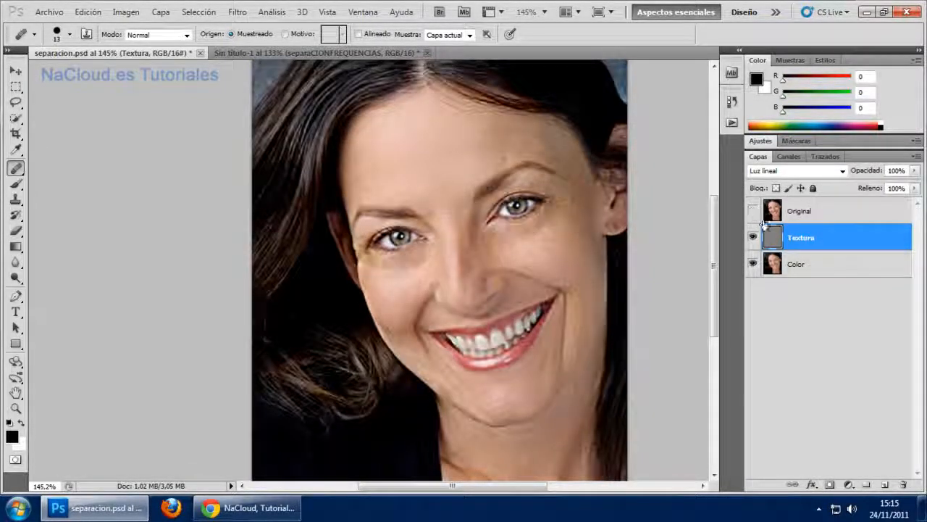
# Step: Reselect the Textura layer and soften it with the Desenfocar blur filter
pyautogui.click(824, 284)
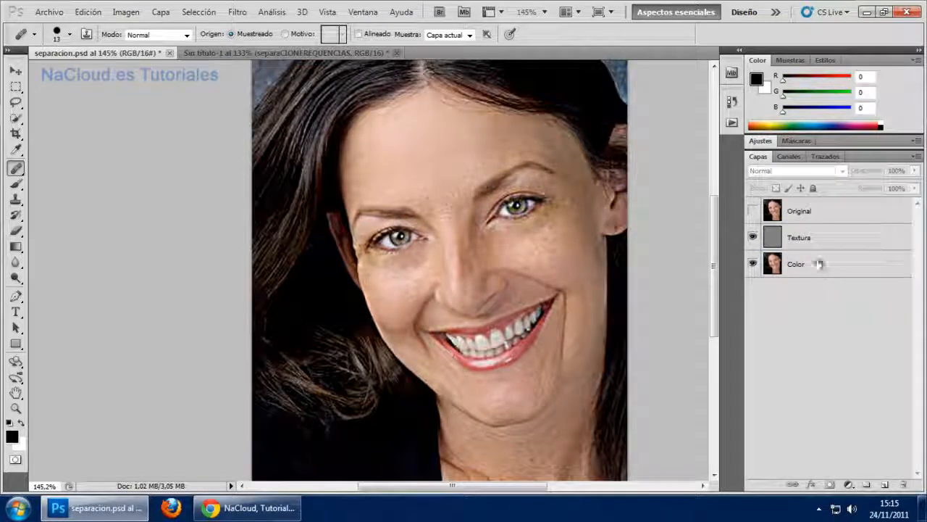
pyautogui.click(814, 246)
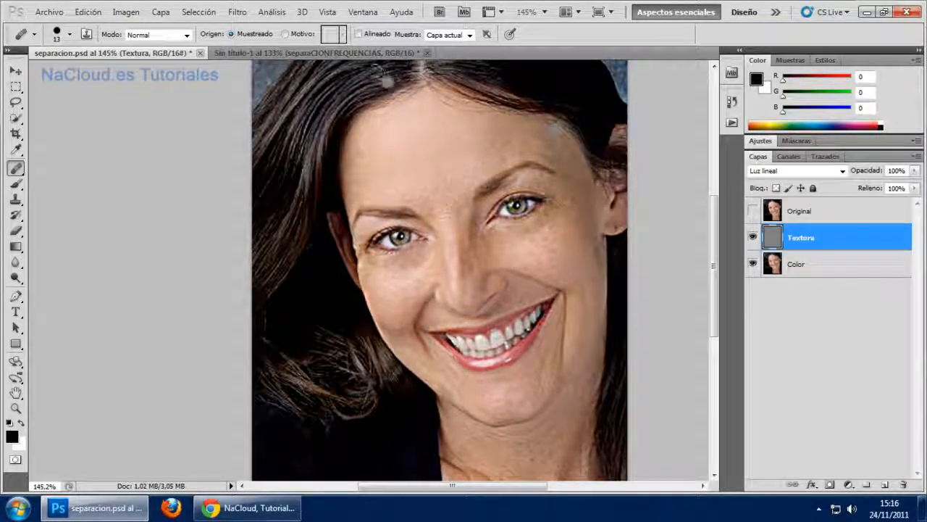
pyautogui.click(160, 12)
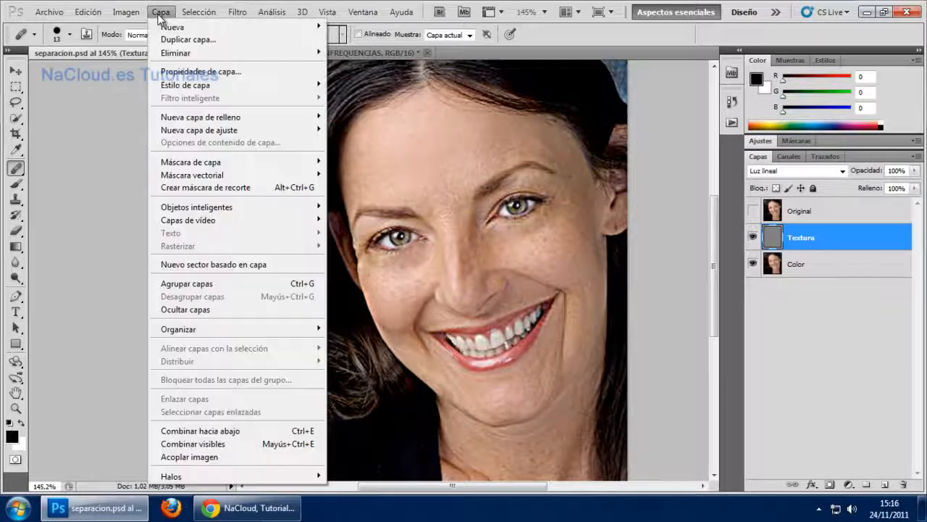
pyautogui.moveTo(126, 12)
pyautogui.moveTo(165, 47)
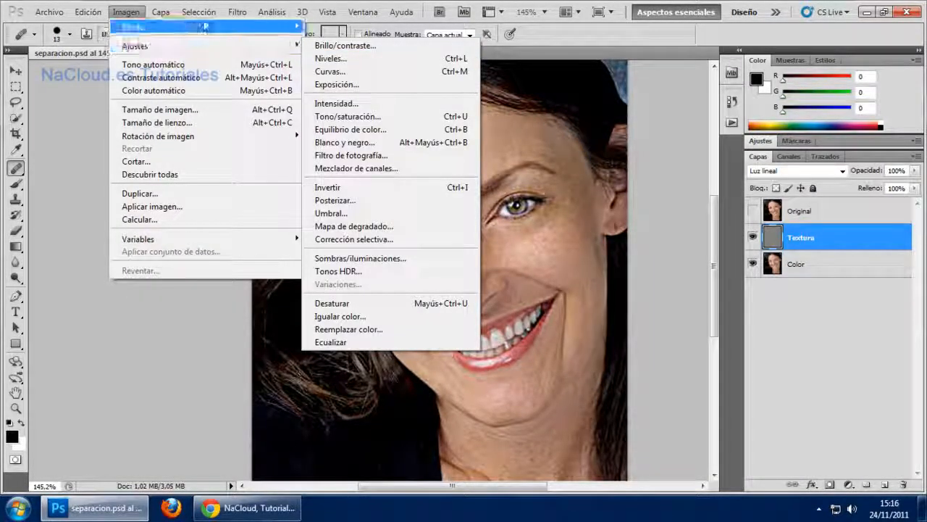
pyautogui.moveTo(238, 12)
pyautogui.moveTo(364, 151)
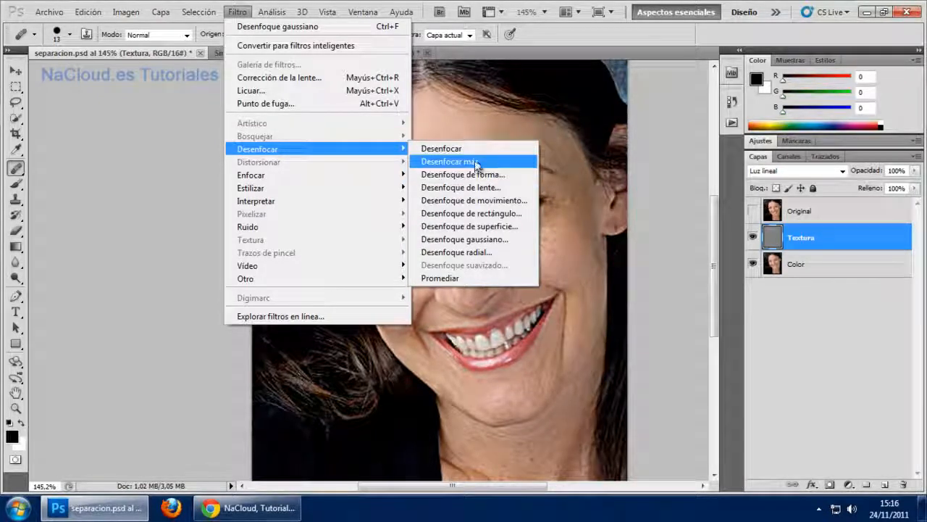
pyautogui.click(475, 166)
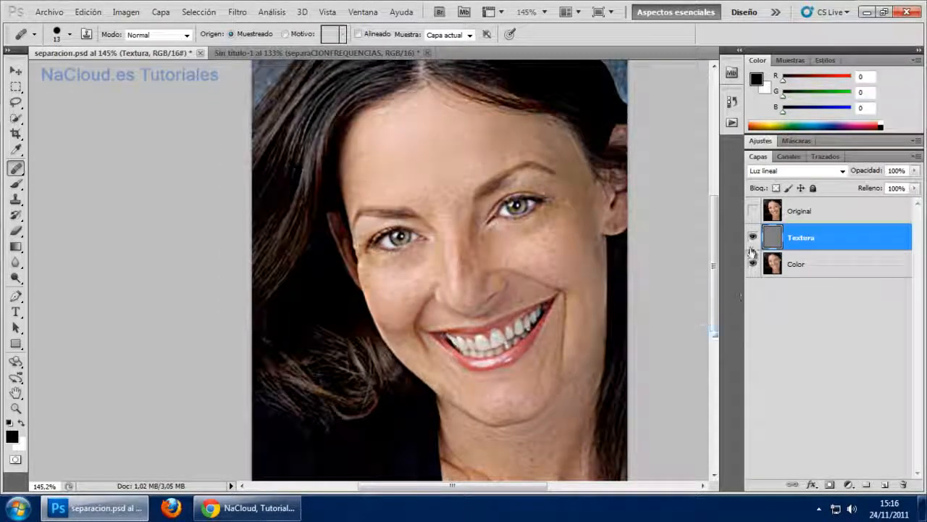
# Step: Compare the blurred texture with the unretouched photo by showing and hiding the Original layer
pyautogui.click(754, 211)
pyautogui.click(754, 211)
pyautogui.click(754, 211)
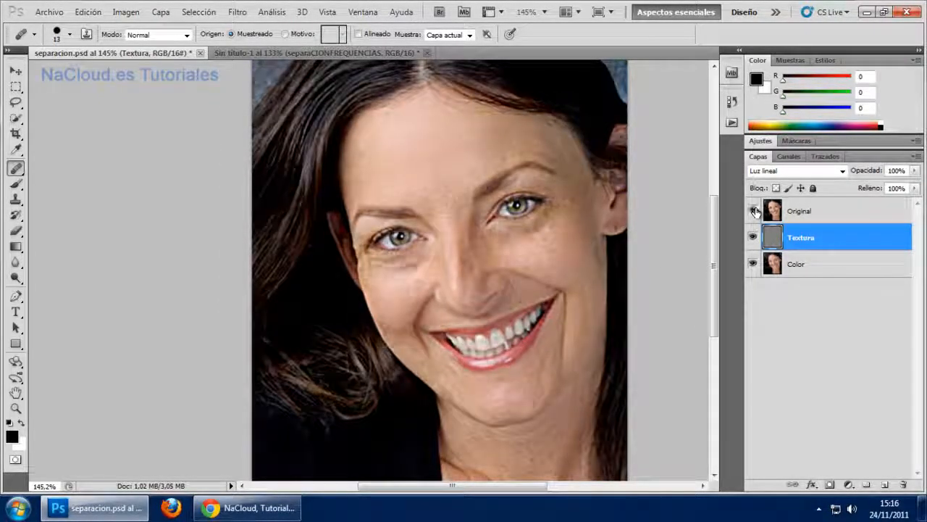
pyautogui.click(754, 211)
pyautogui.click(754, 211)
pyautogui.click(754, 211)
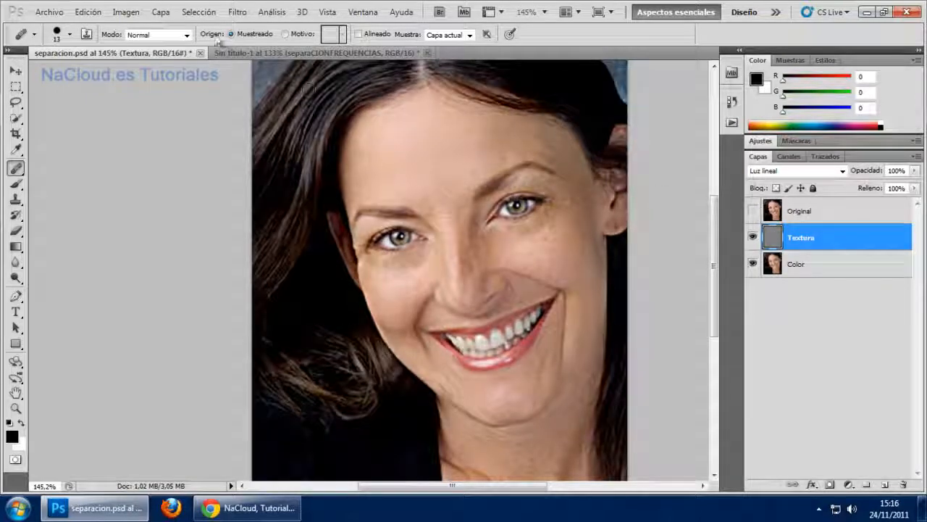
# Step: Apply the Desenfocar filter a second time to the Textura layer
pyautogui.click(198, 11)
pyautogui.moveTo(238, 12)
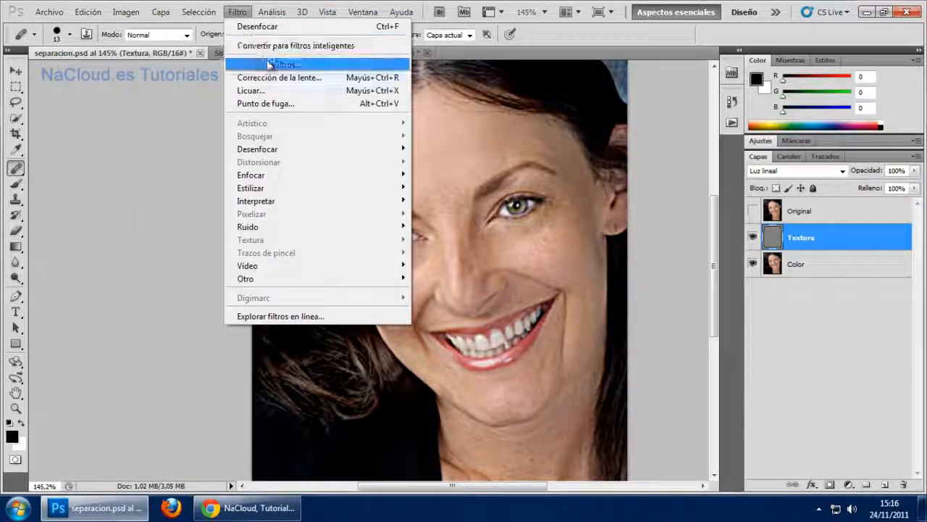
pyautogui.moveTo(372, 150)
pyautogui.click(437, 148)
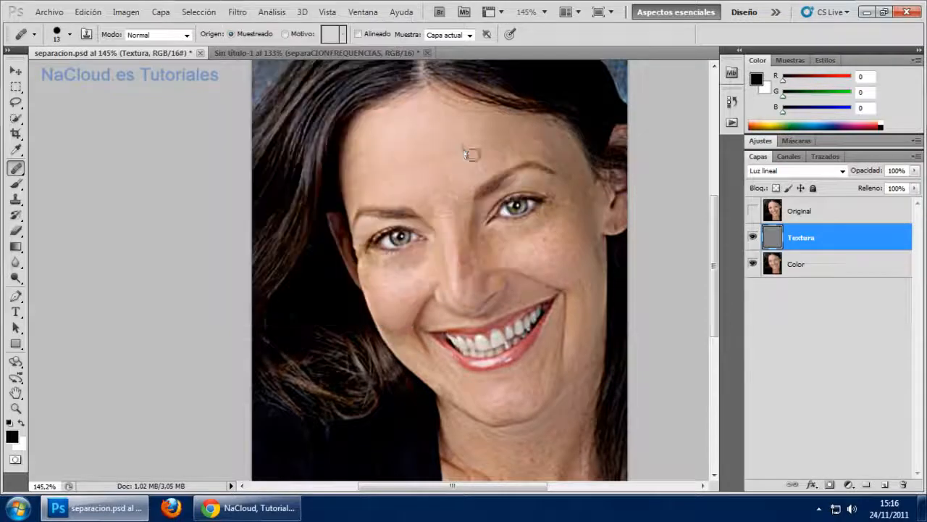
# Step: Check the final softened retouch against the unretouched portrait by repeatedly toggling the Original layer, leaving Original hidden
pyautogui.click(754, 211)
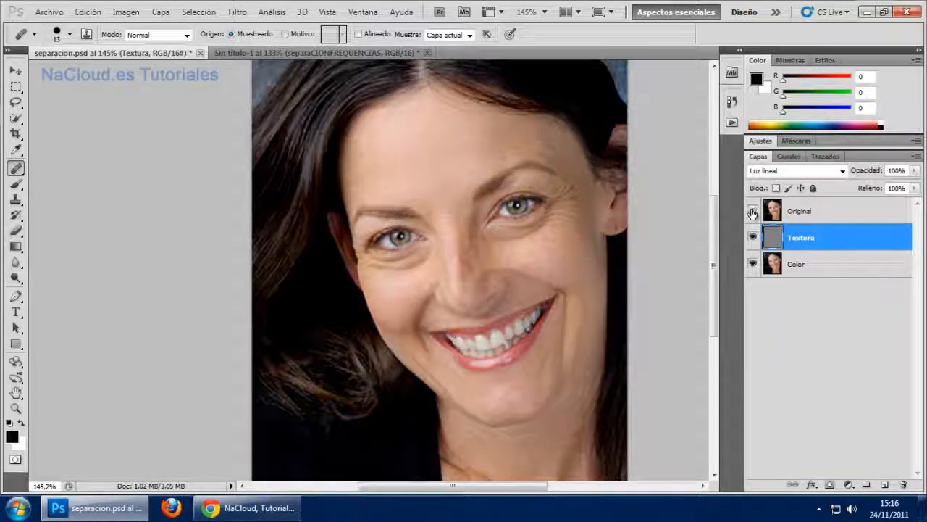
pyautogui.click(753, 212)
pyautogui.click(752, 212)
pyautogui.click(753, 212)
pyautogui.click(753, 212)
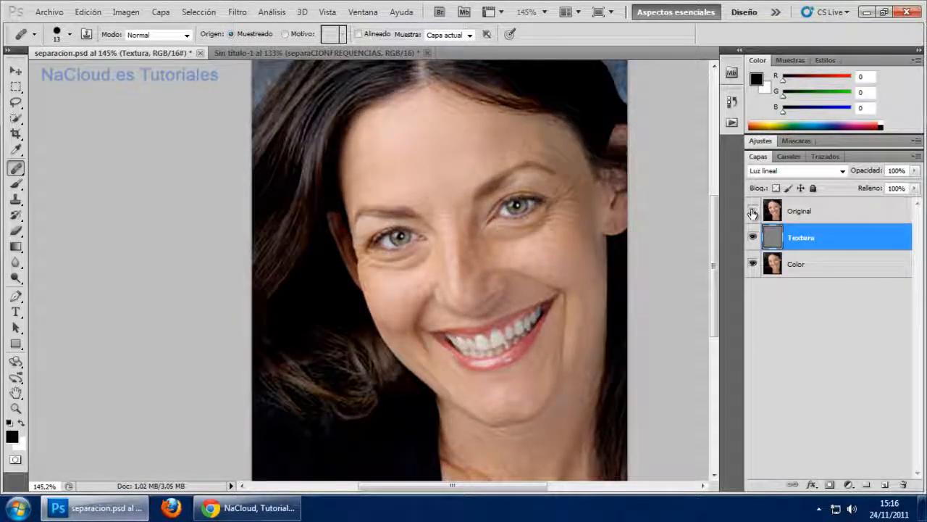
pyautogui.click(753, 213)
pyautogui.click(753, 212)
pyautogui.click(752, 212)
pyautogui.click(752, 213)
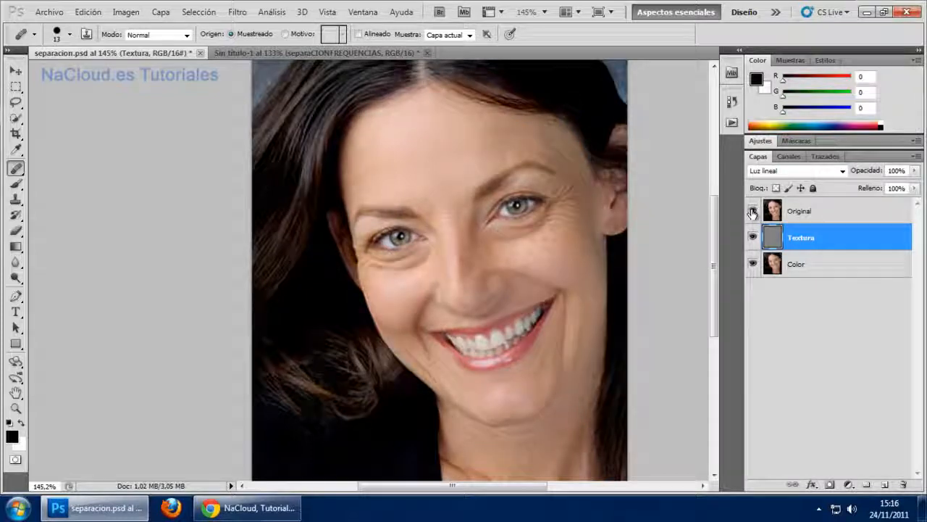
pyautogui.click(753, 212)
pyautogui.click(753, 213)
pyautogui.click(752, 212)
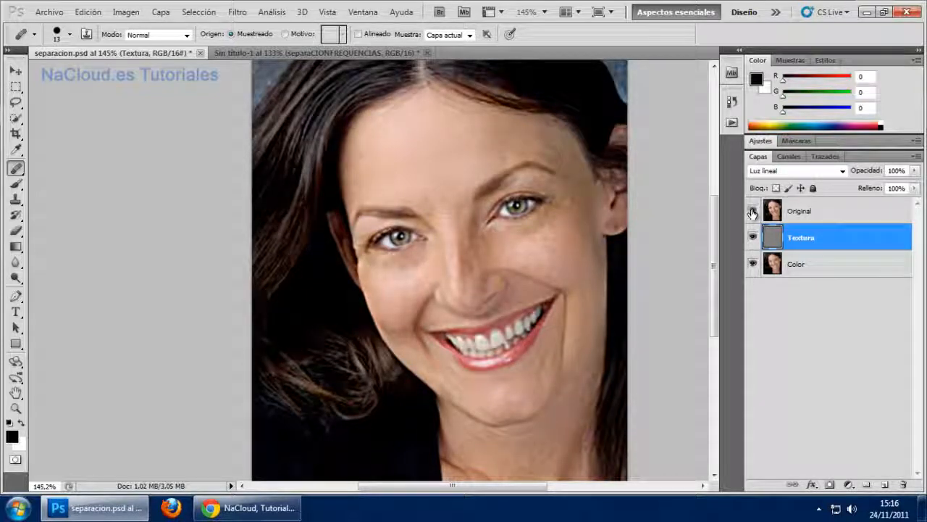
pyautogui.click(752, 212)
pyautogui.click(752, 212)
pyautogui.click(753, 213)
pyautogui.click(753, 212)
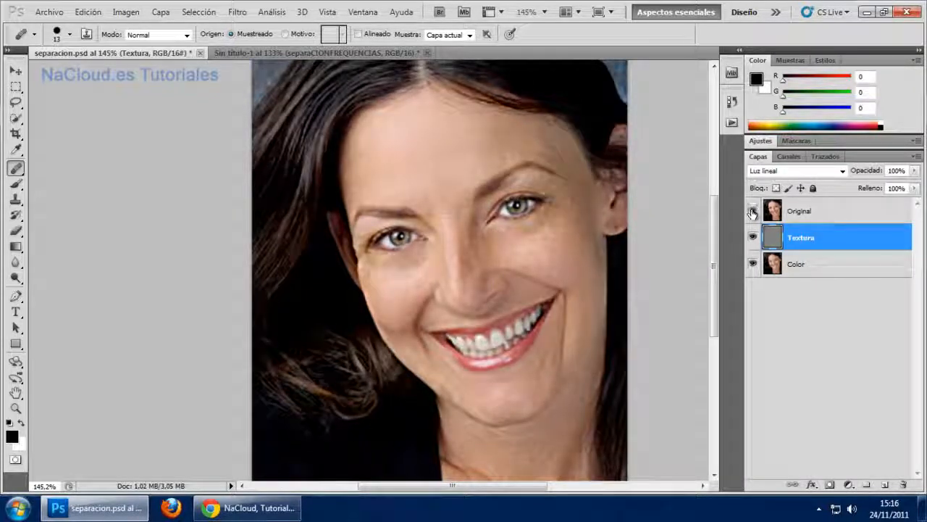
pyautogui.click(753, 212)
pyautogui.click(752, 213)
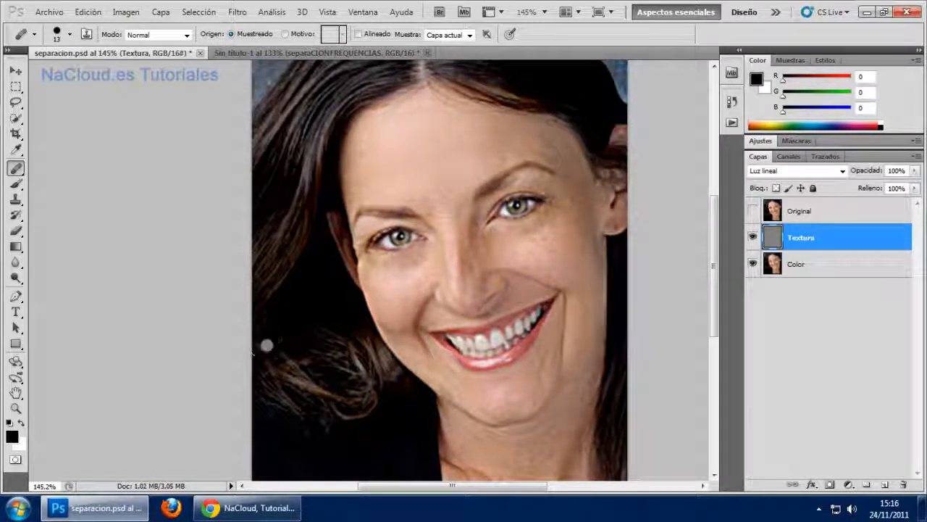
pyautogui.click(259, 507)
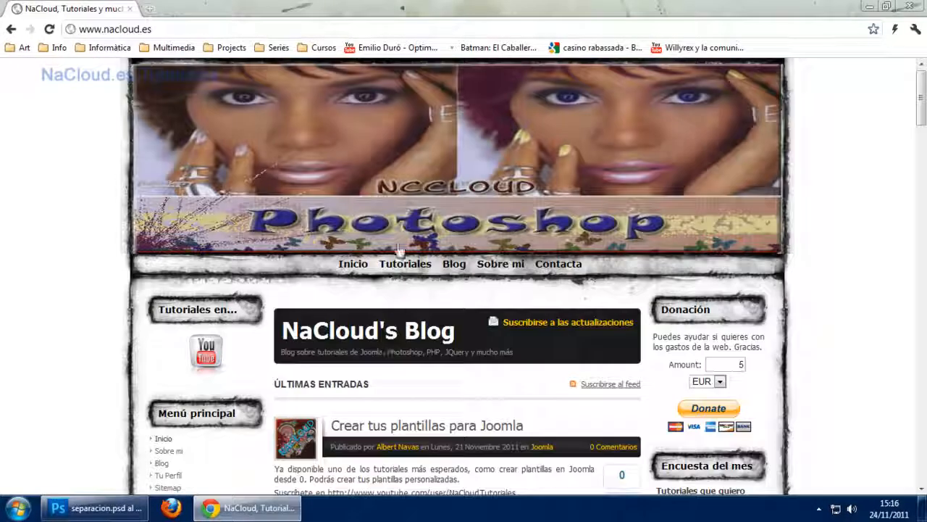
pyautogui.click(154, 30)
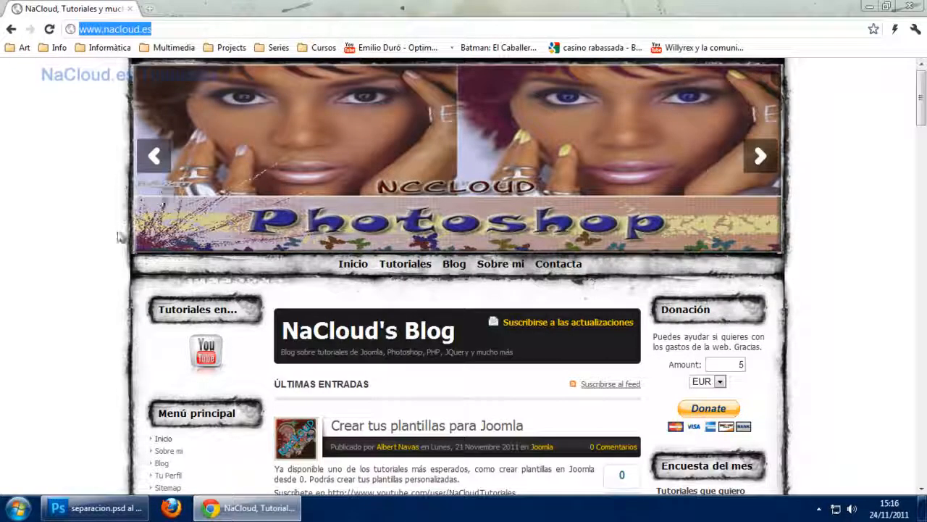
pyautogui.click(72, 266)
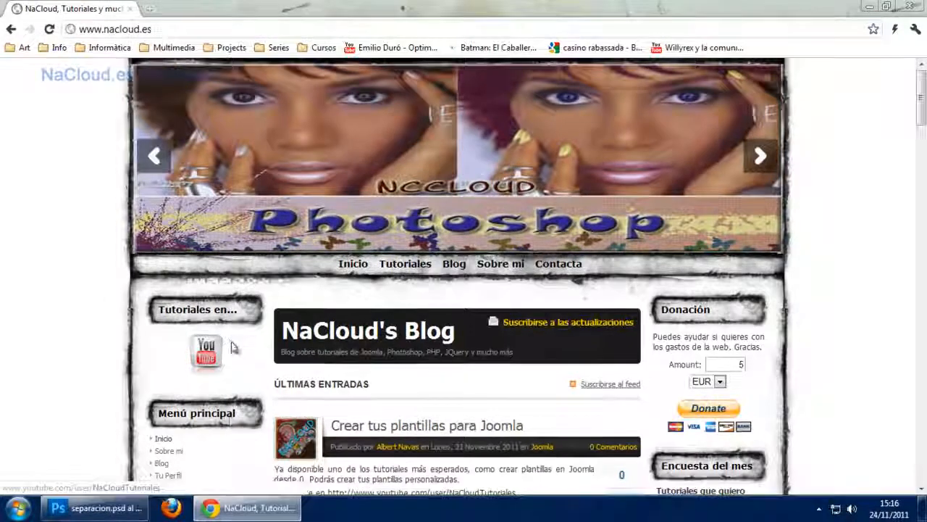
pyautogui.scroll(-1, 217, 348)
pyautogui.scroll(-1, 239, 376)
pyautogui.scroll(-2, 257, 398)
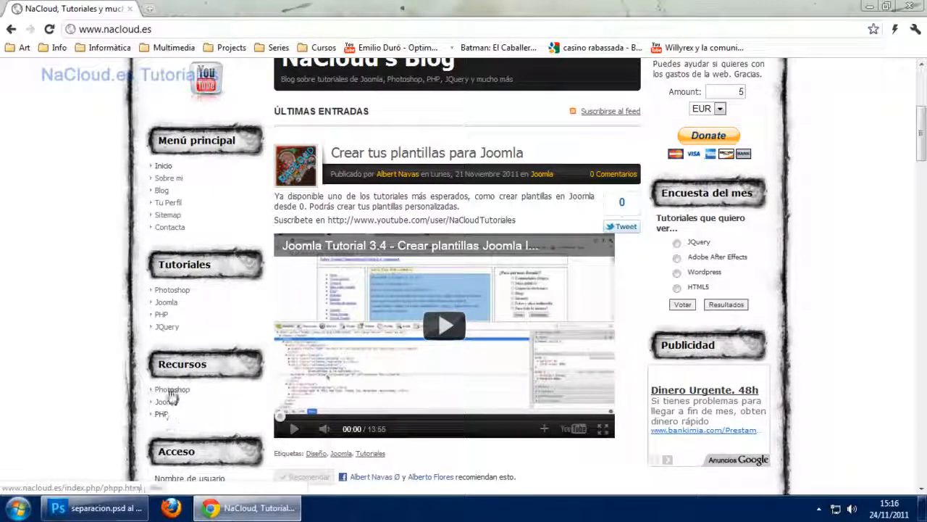
pyautogui.scroll(3, 239, 405)
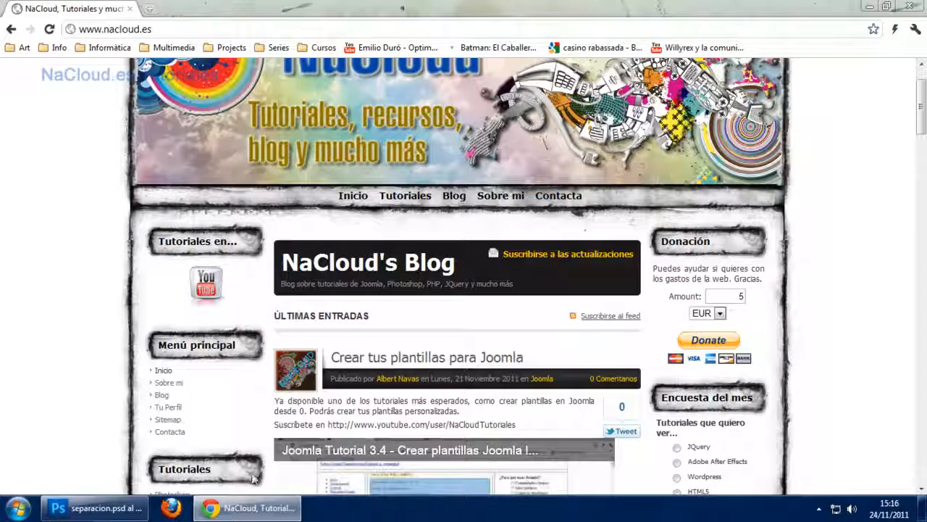
pyautogui.click(257, 509)
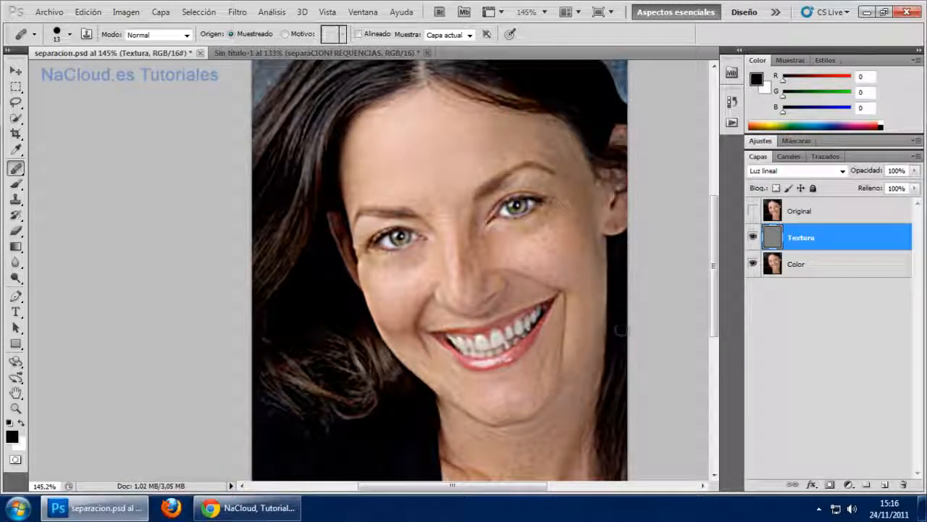
# Step: Switch back to Chrome, view the nacloud.es home page down to its login and registration area, and return to Photoshop
pyautogui.click(262, 505)
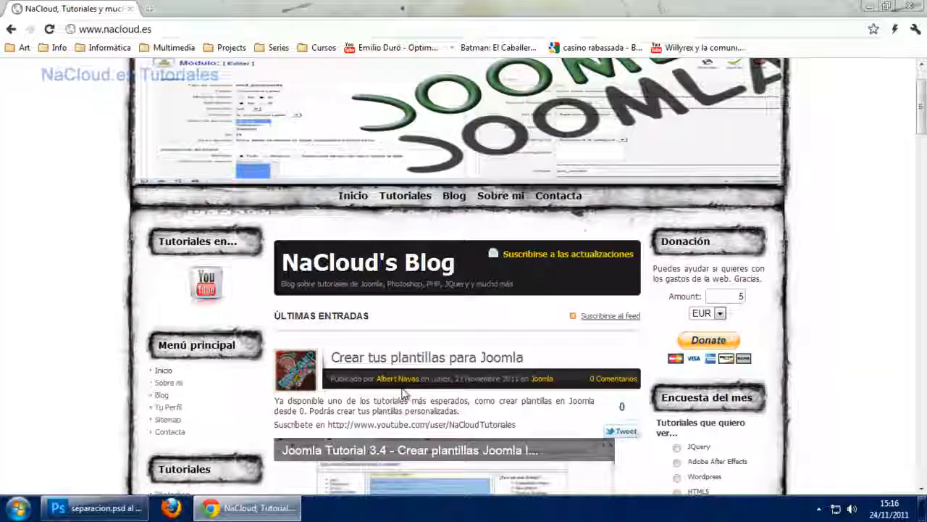
pyautogui.scroll(-3, 404, 393)
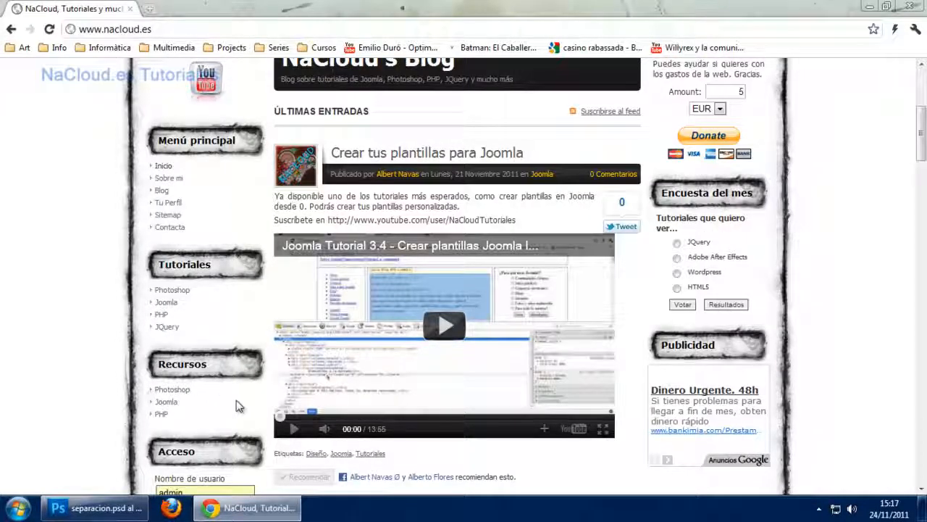
pyautogui.scroll(-3, 227, 397)
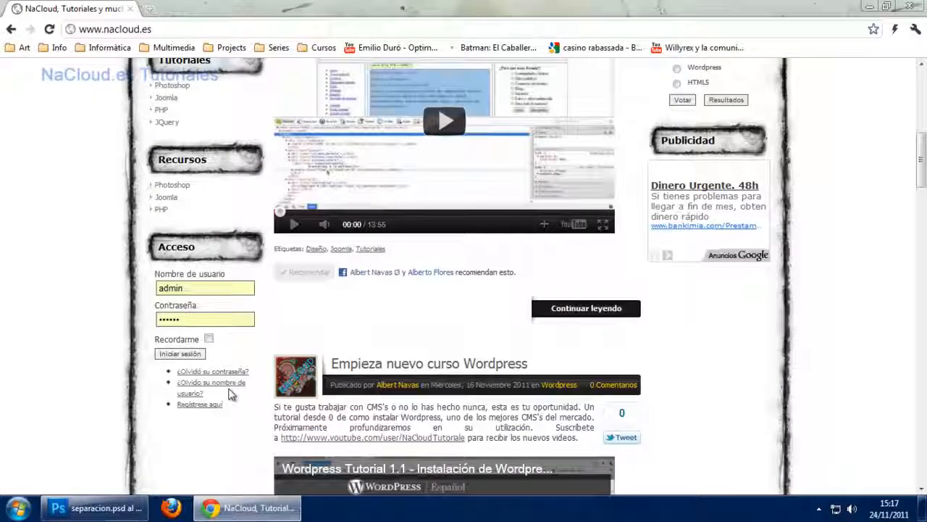
pyautogui.scroll(6, 228, 395)
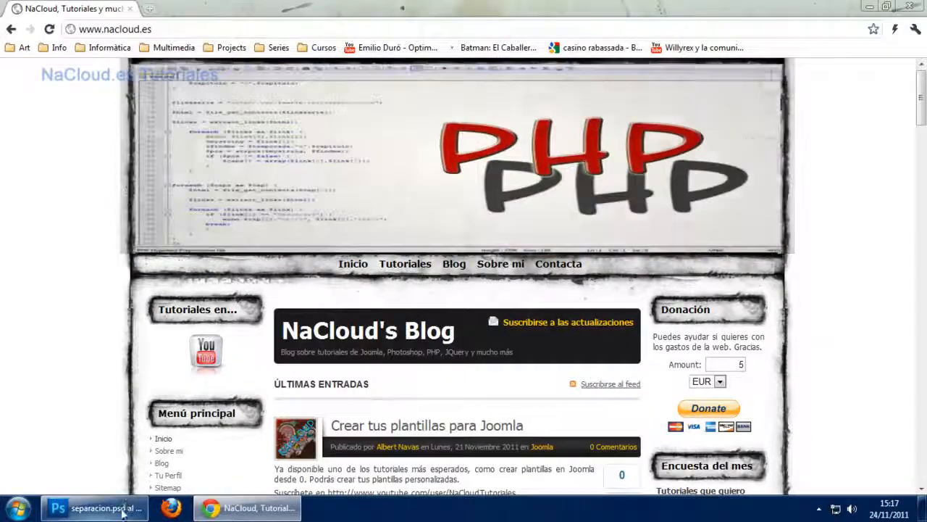
pyautogui.click(123, 514)
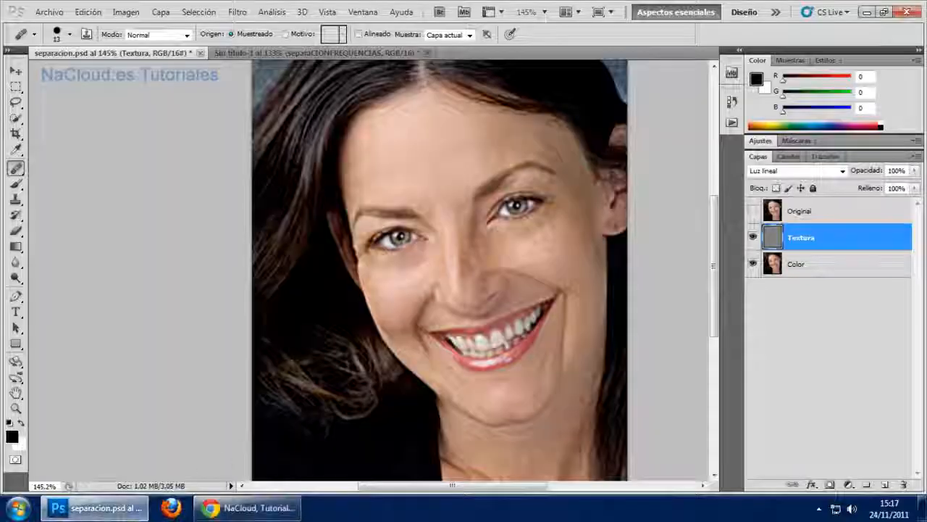